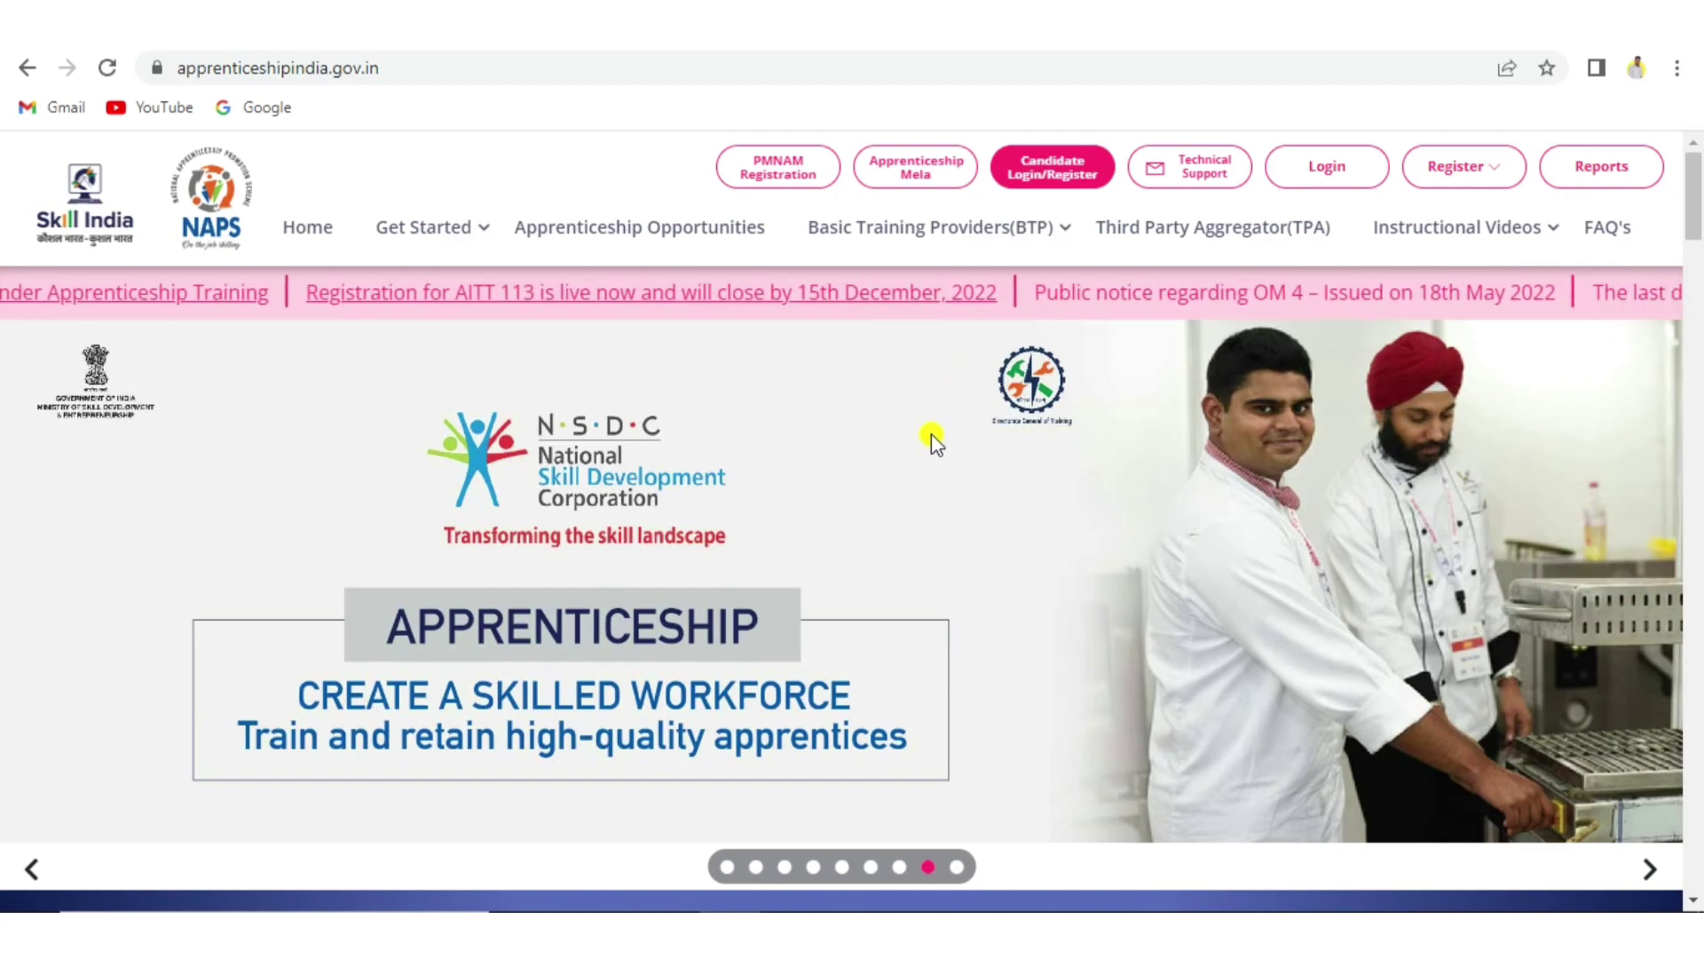
- Open Candidate Login/Register, peek at the registration form, then return to the candidate login form
{"action": "scroll", "coordinate": [930, 460], "scroll_direction": "down", "scroll_amount": 1}
{"action": "scroll", "coordinate": [930, 460], "scroll_direction": "down", "scroll_amount": 8}
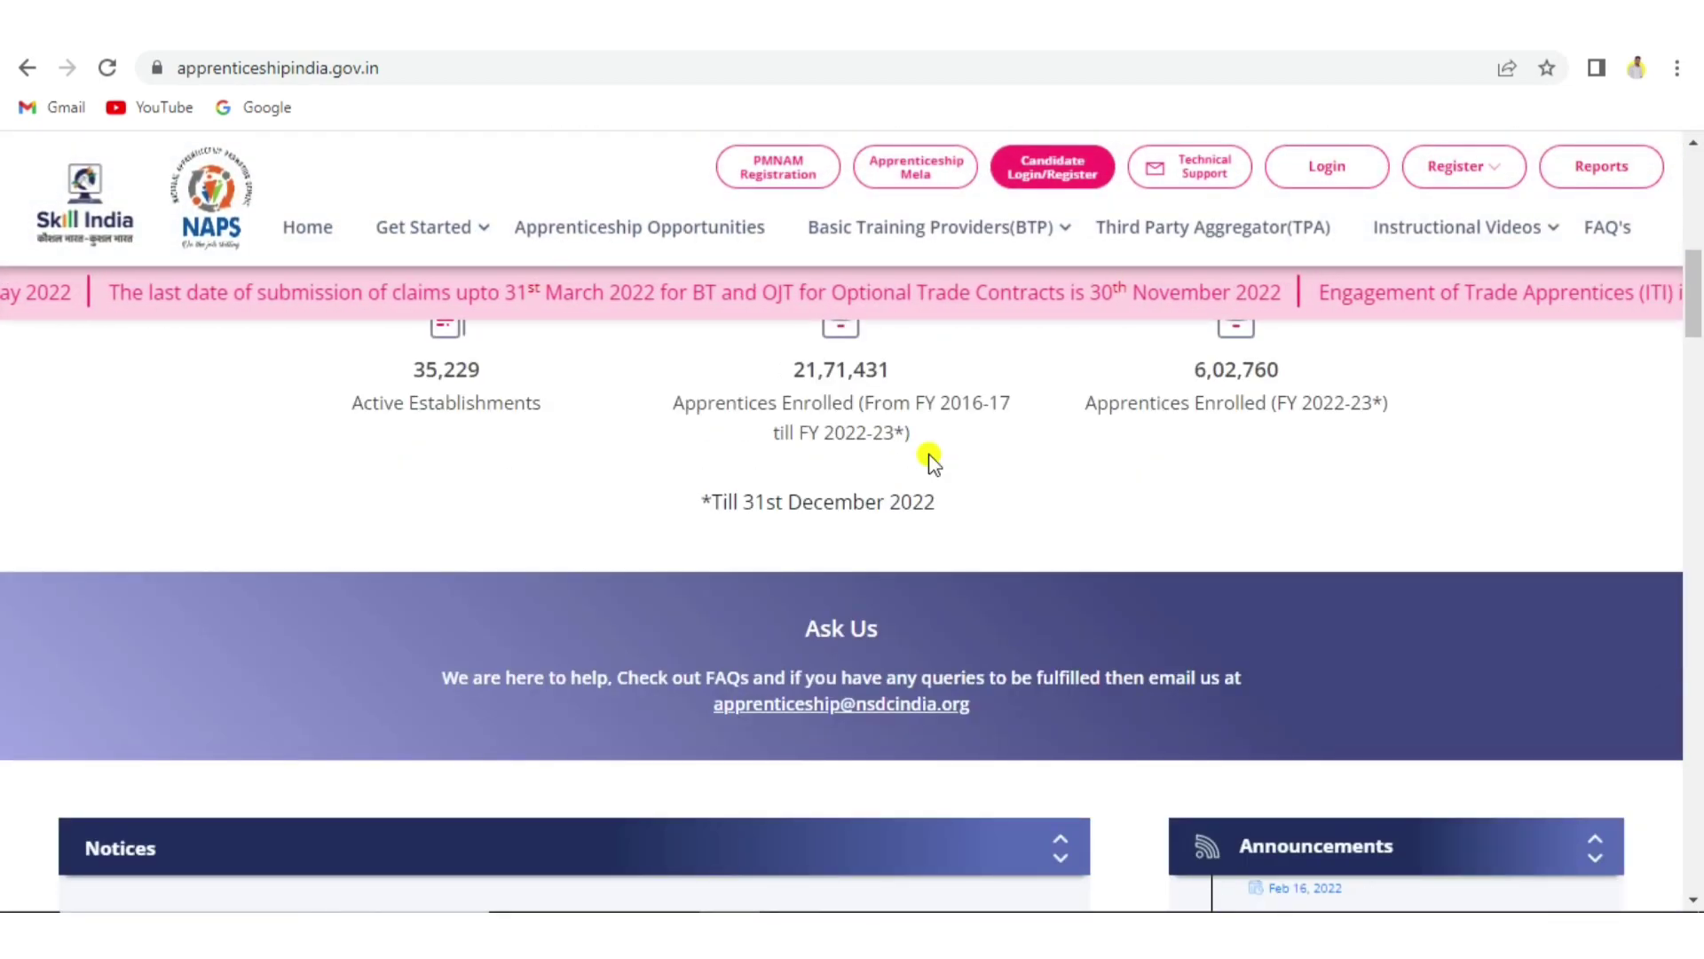
{"action": "scroll", "coordinate": [930, 460], "scroll_direction": "up", "scroll_amount": 10}
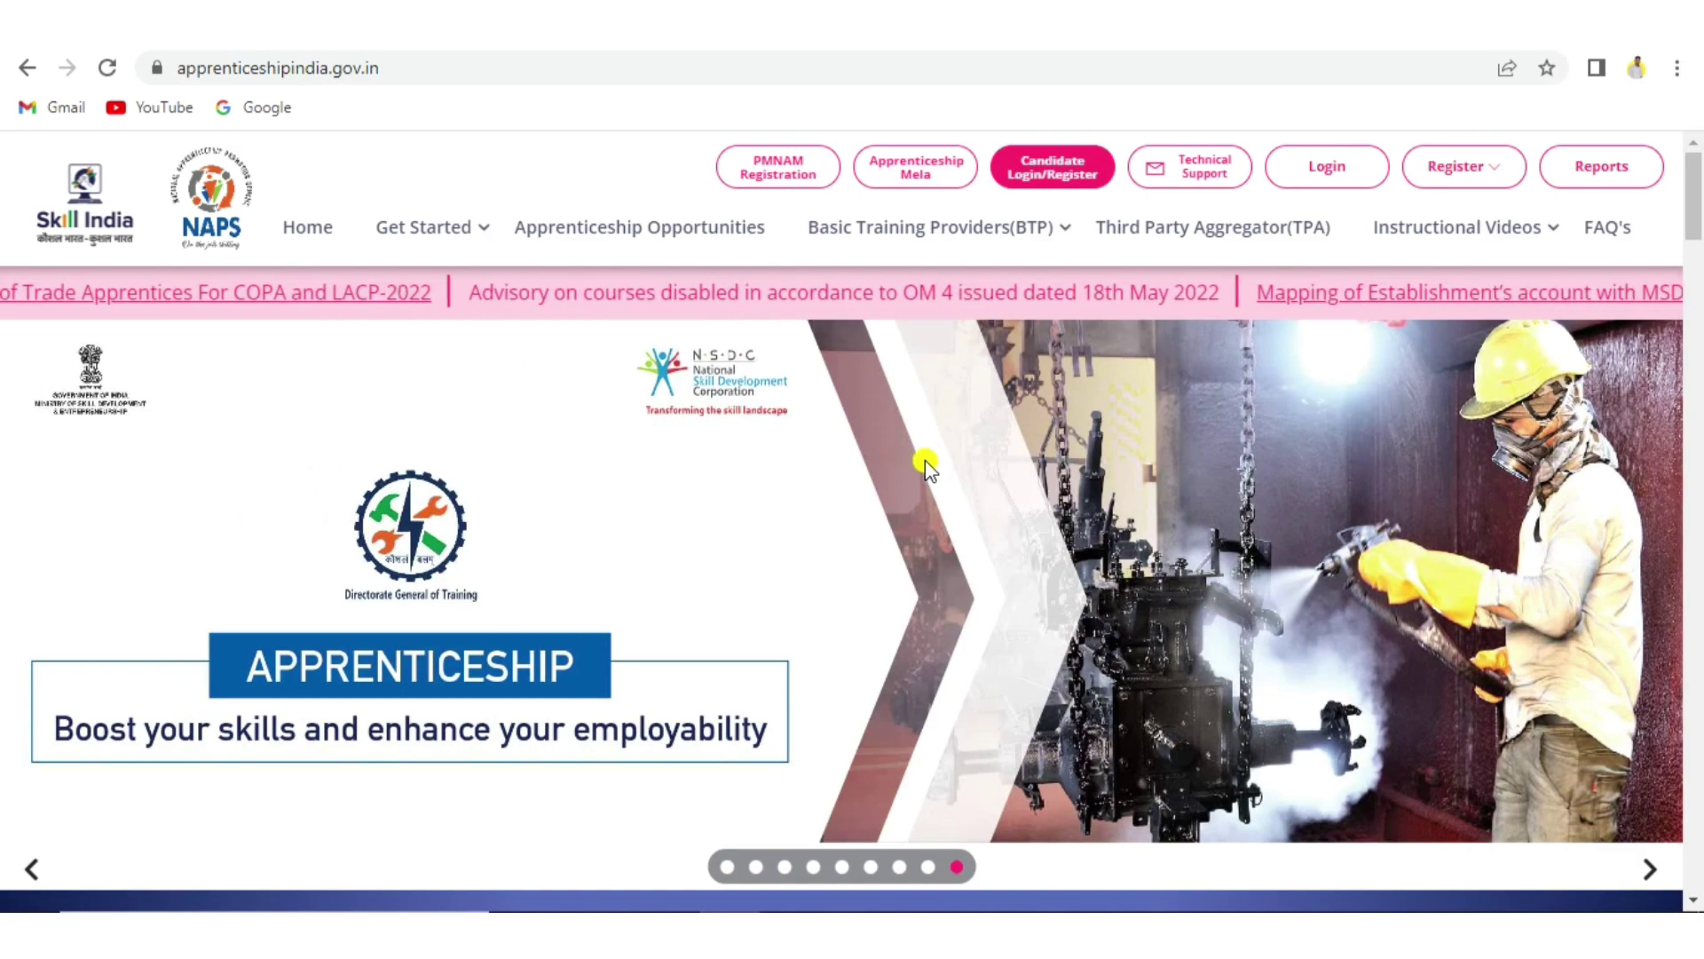
{"action": "scroll", "coordinate": [924, 460], "scroll_direction": "down", "scroll_amount": 5}
{"action": "scroll", "coordinate": [925, 460], "scroll_direction": "up", "scroll_amount": 5}
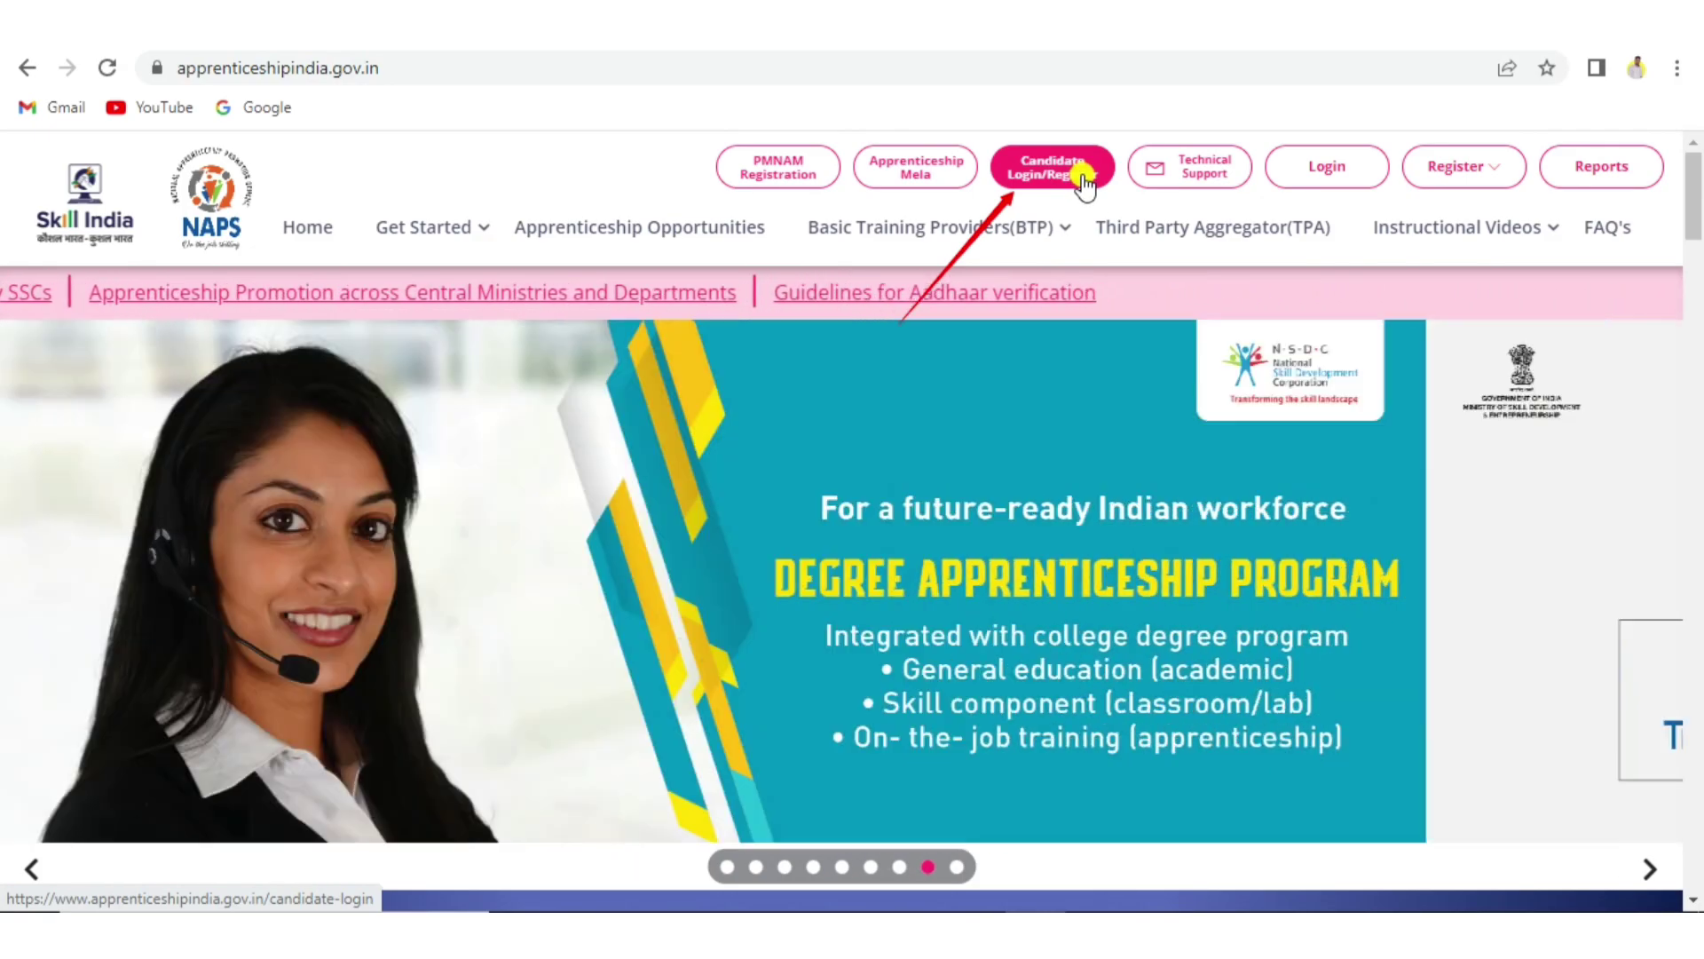
{"action": "left_click", "coordinate": [1083, 178]}
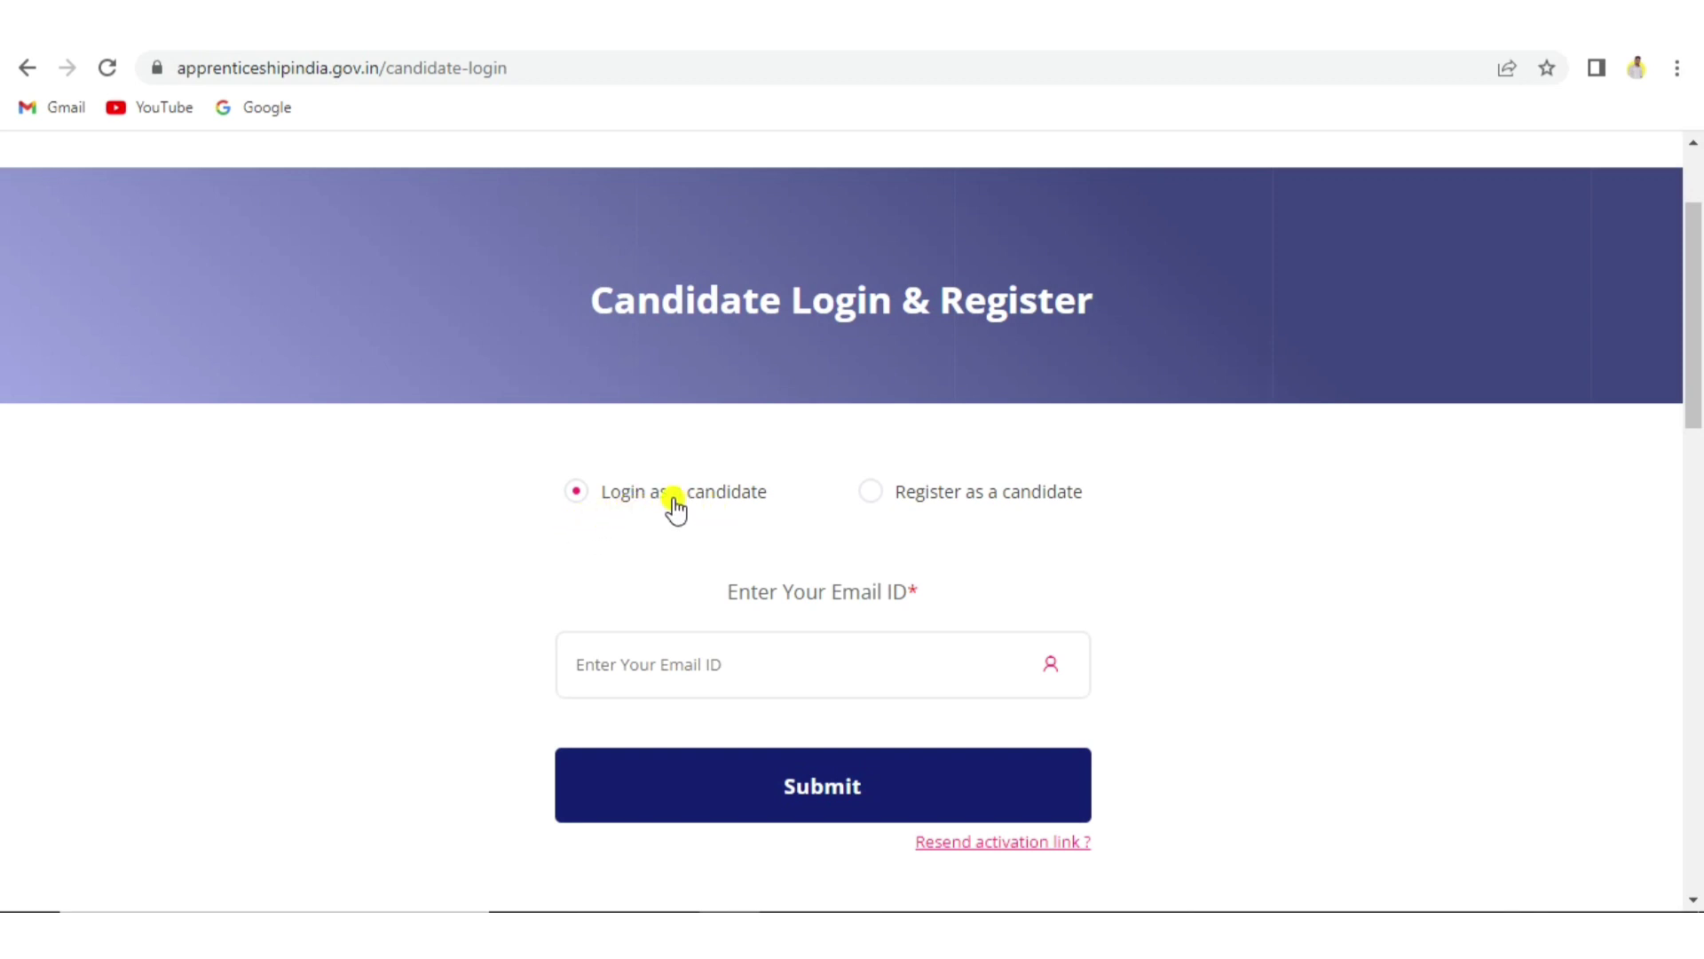
{"action": "left_click", "coordinate": [871, 494]}
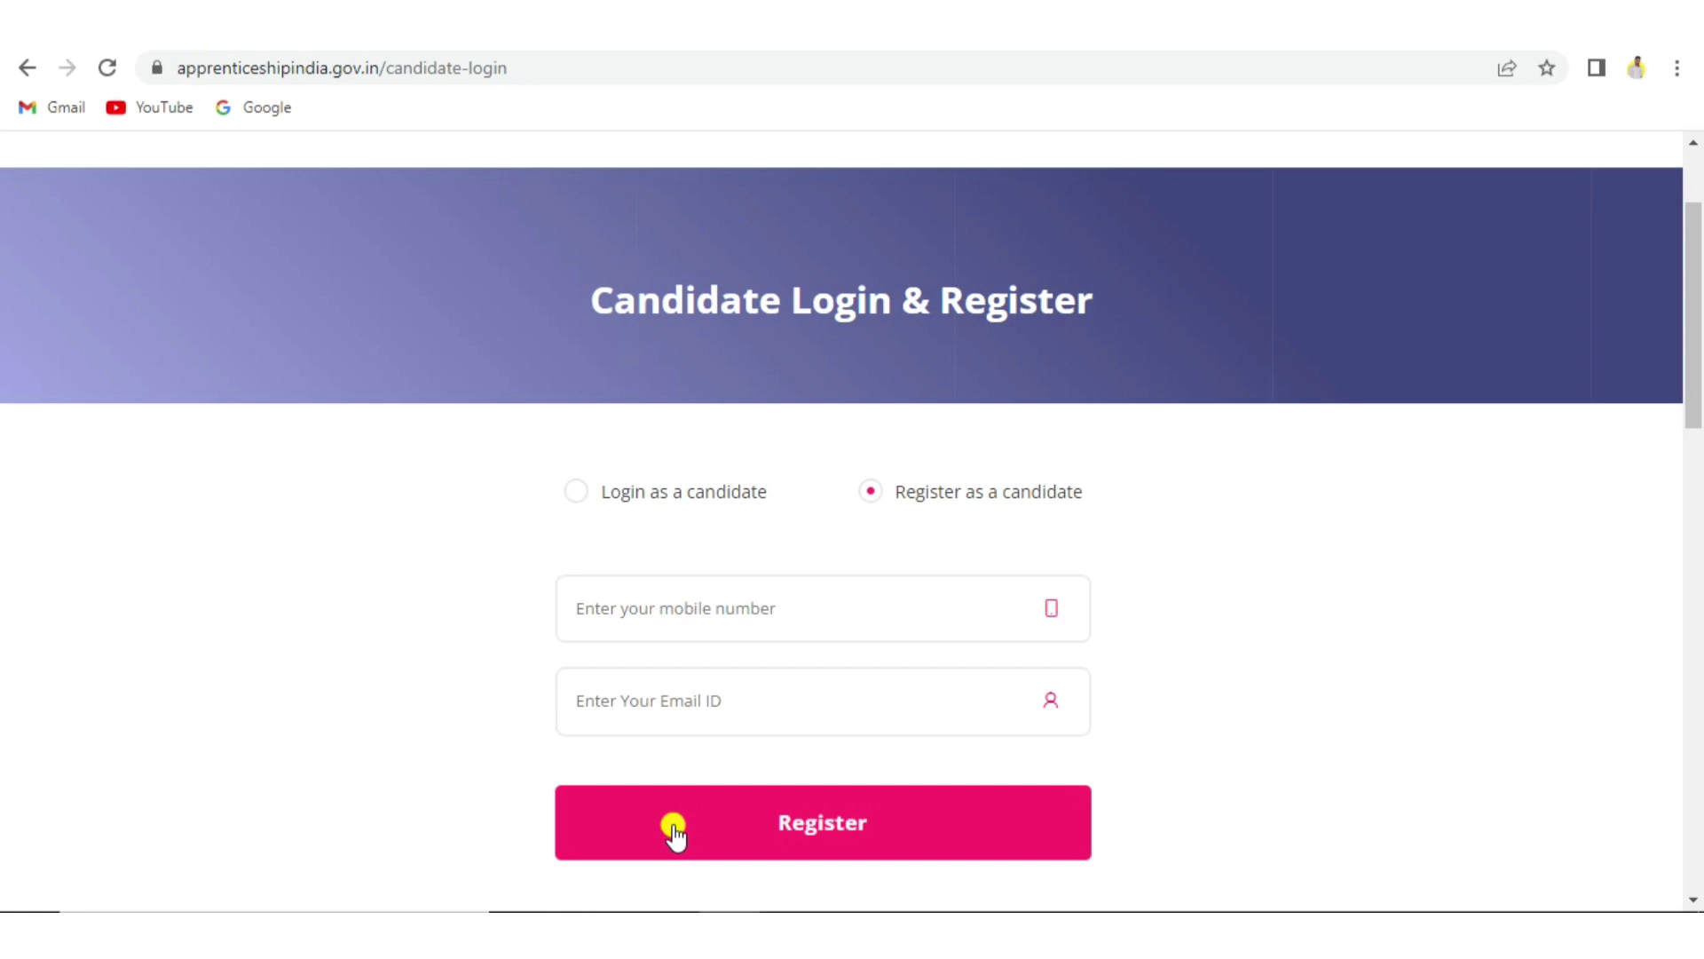
{"action": "left_click", "coordinate": [577, 491]}
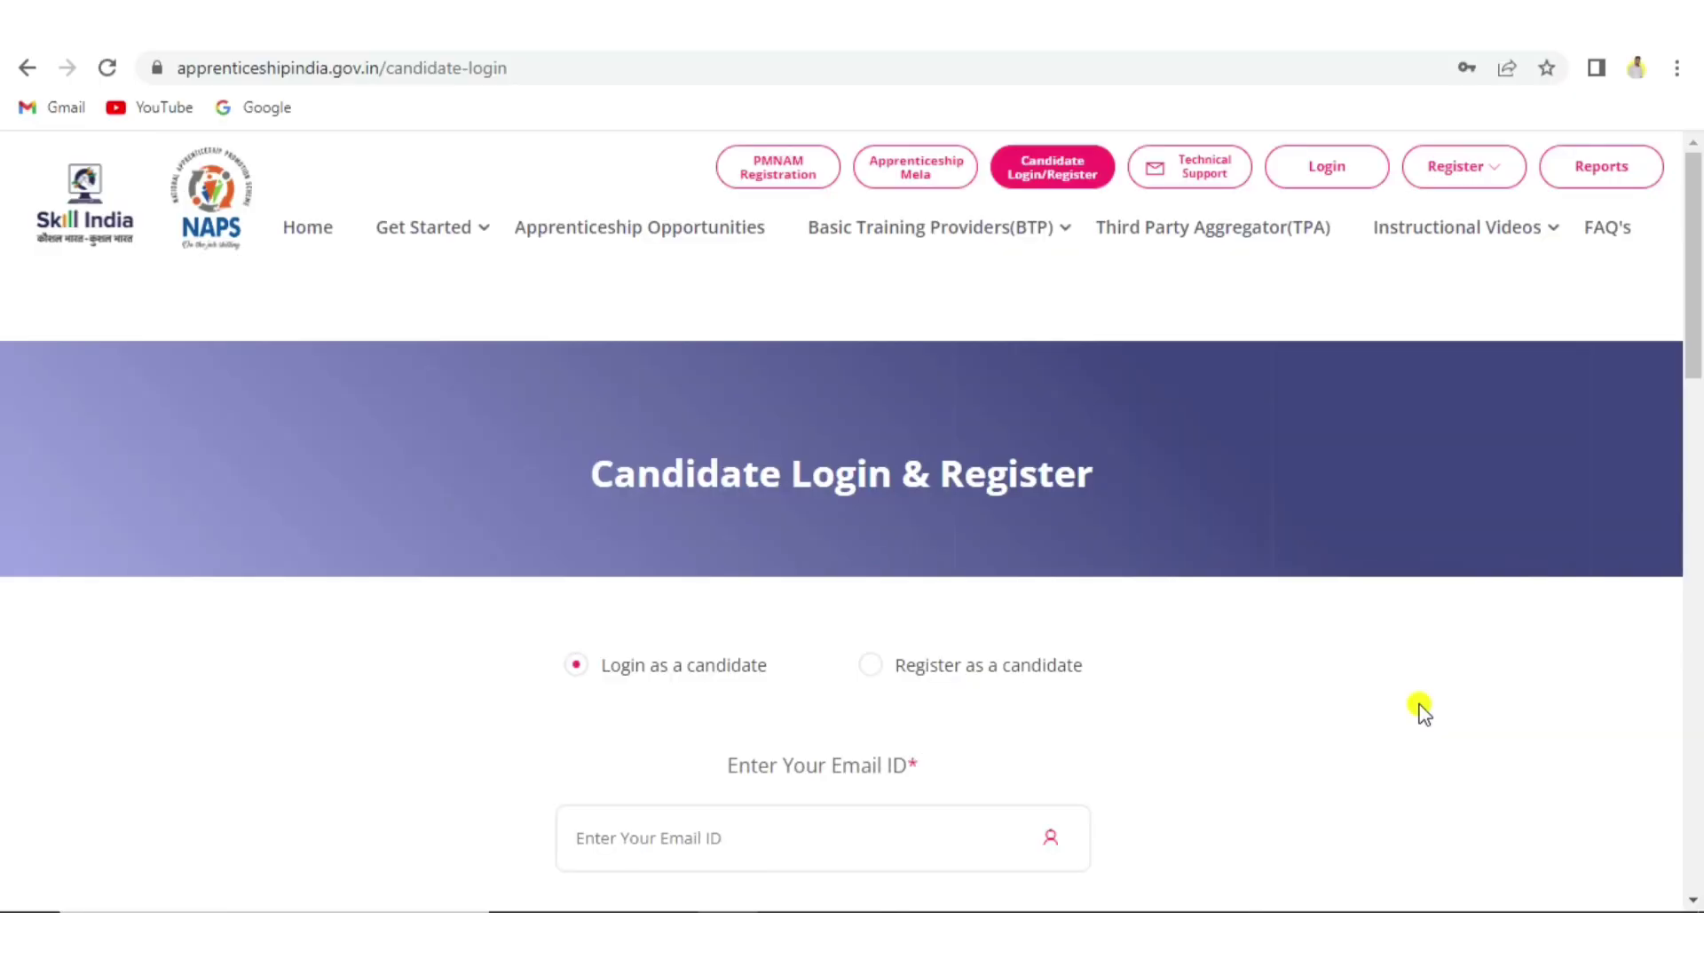
{"action": "scroll", "coordinate": [1066, 586], "scroll_direction": "down", "scroll_amount": 2}
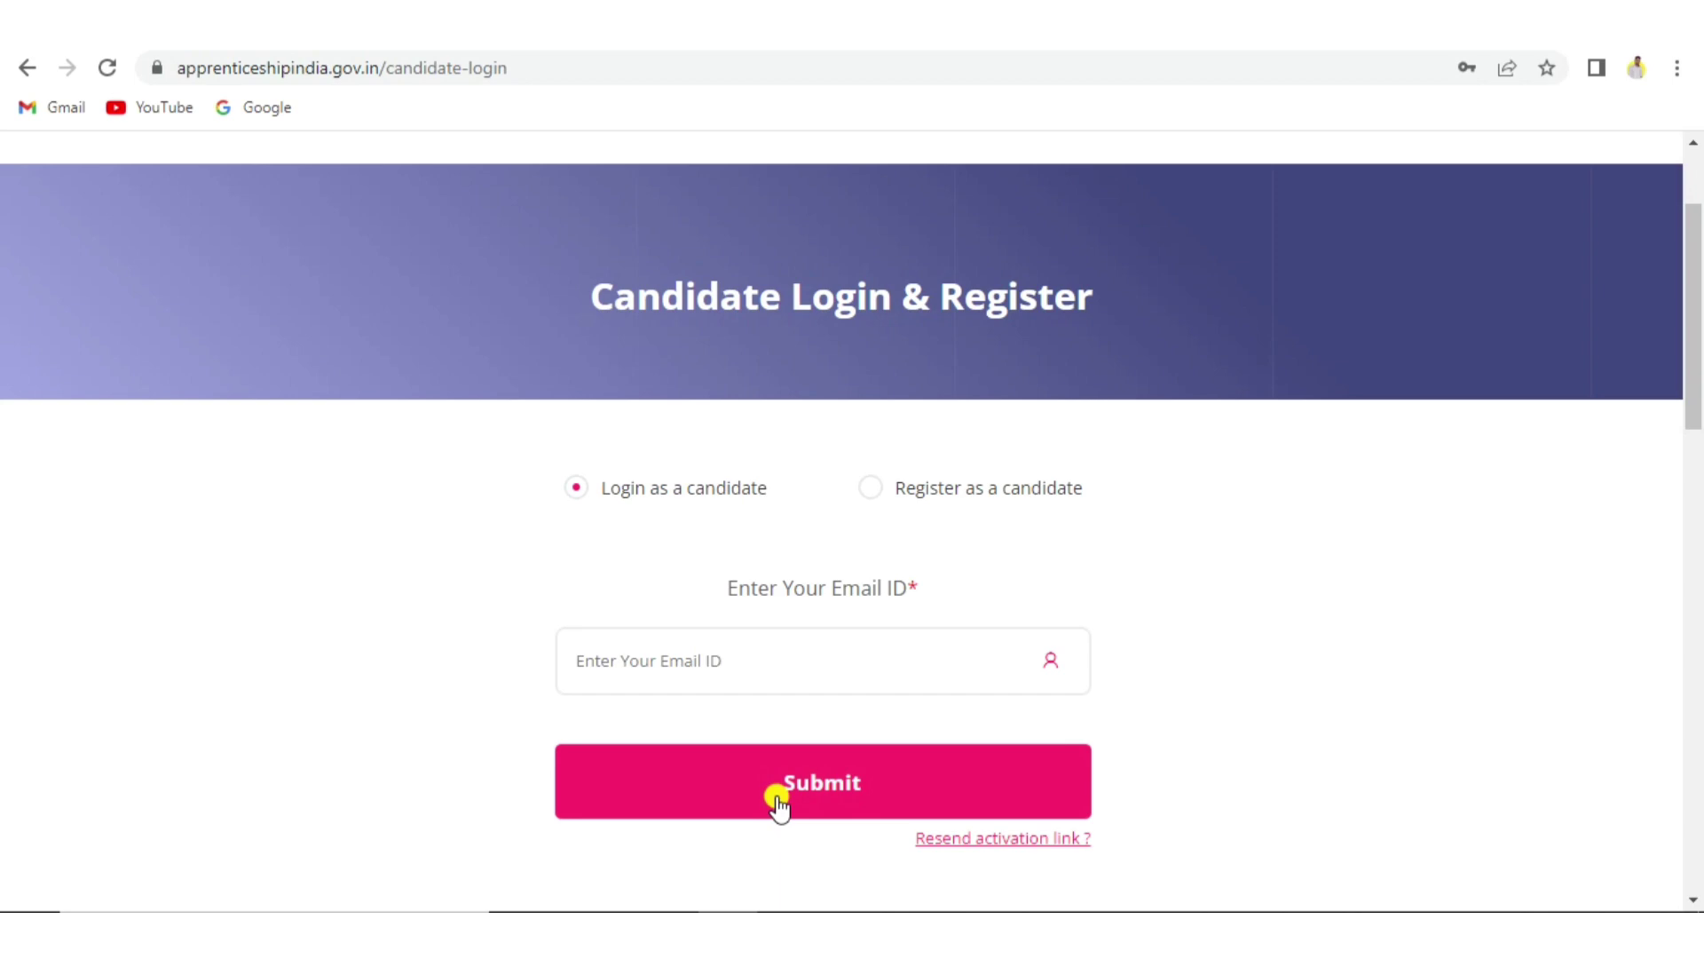
- Paste the registered e-mail ID, request the OTP, and log in with the mobile OTP
{"action": "key", "text": "ctrl+v"}
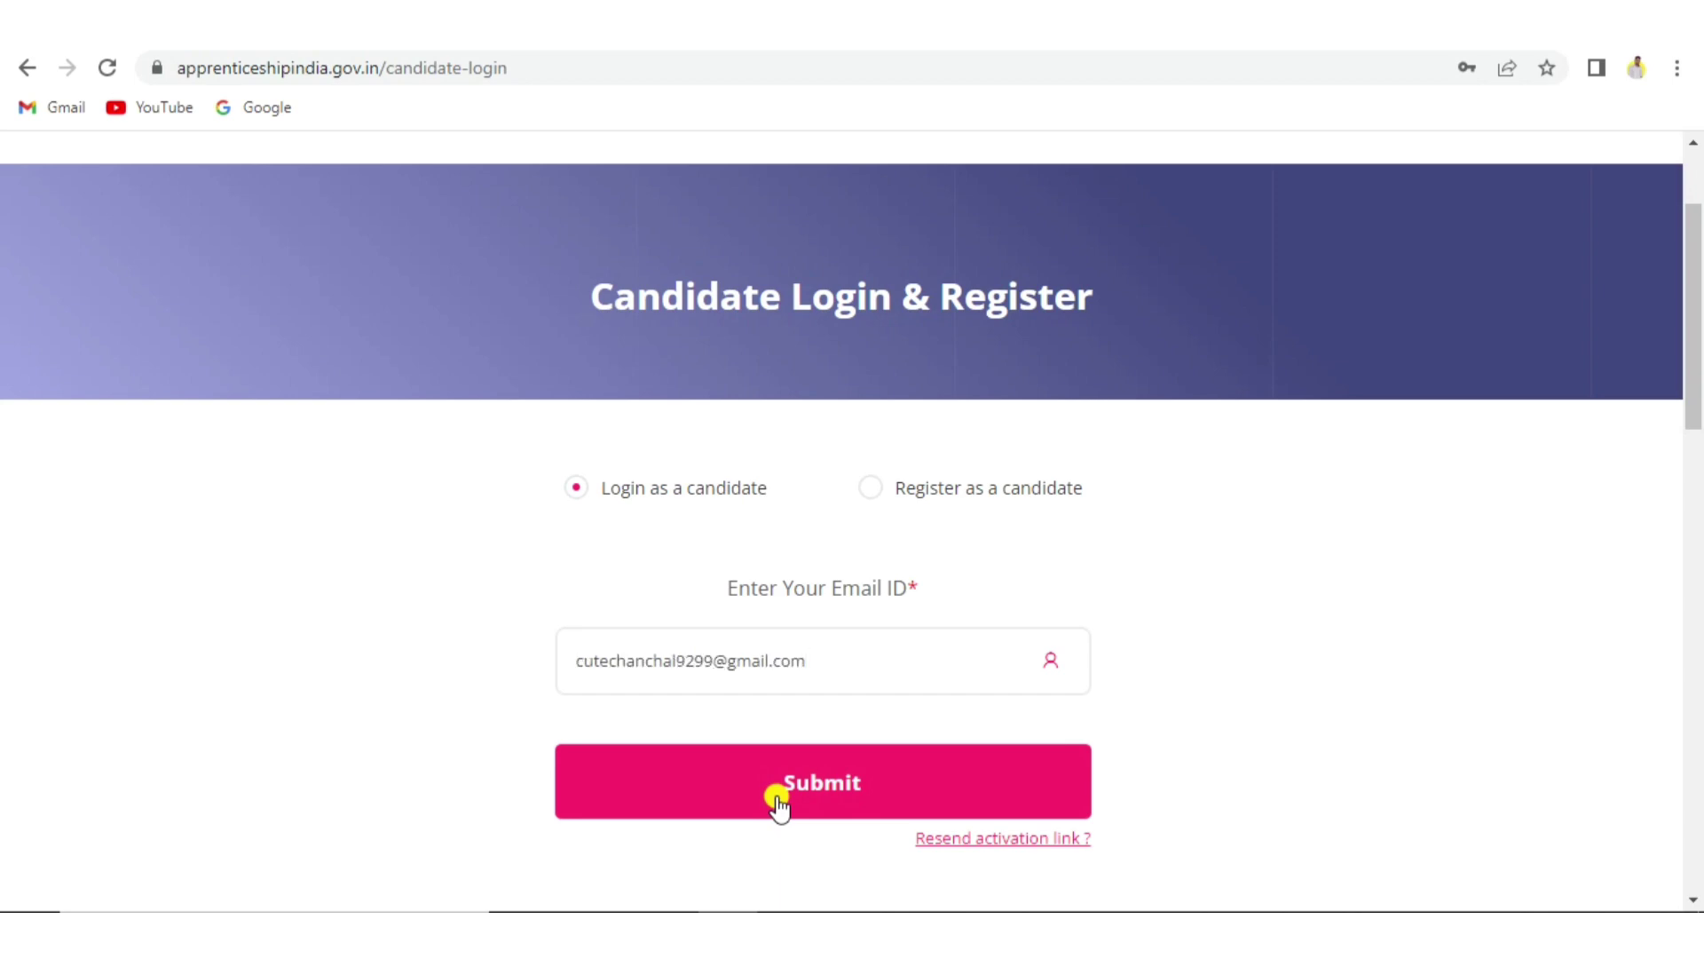
{"action": "left_click", "coordinate": [777, 798]}
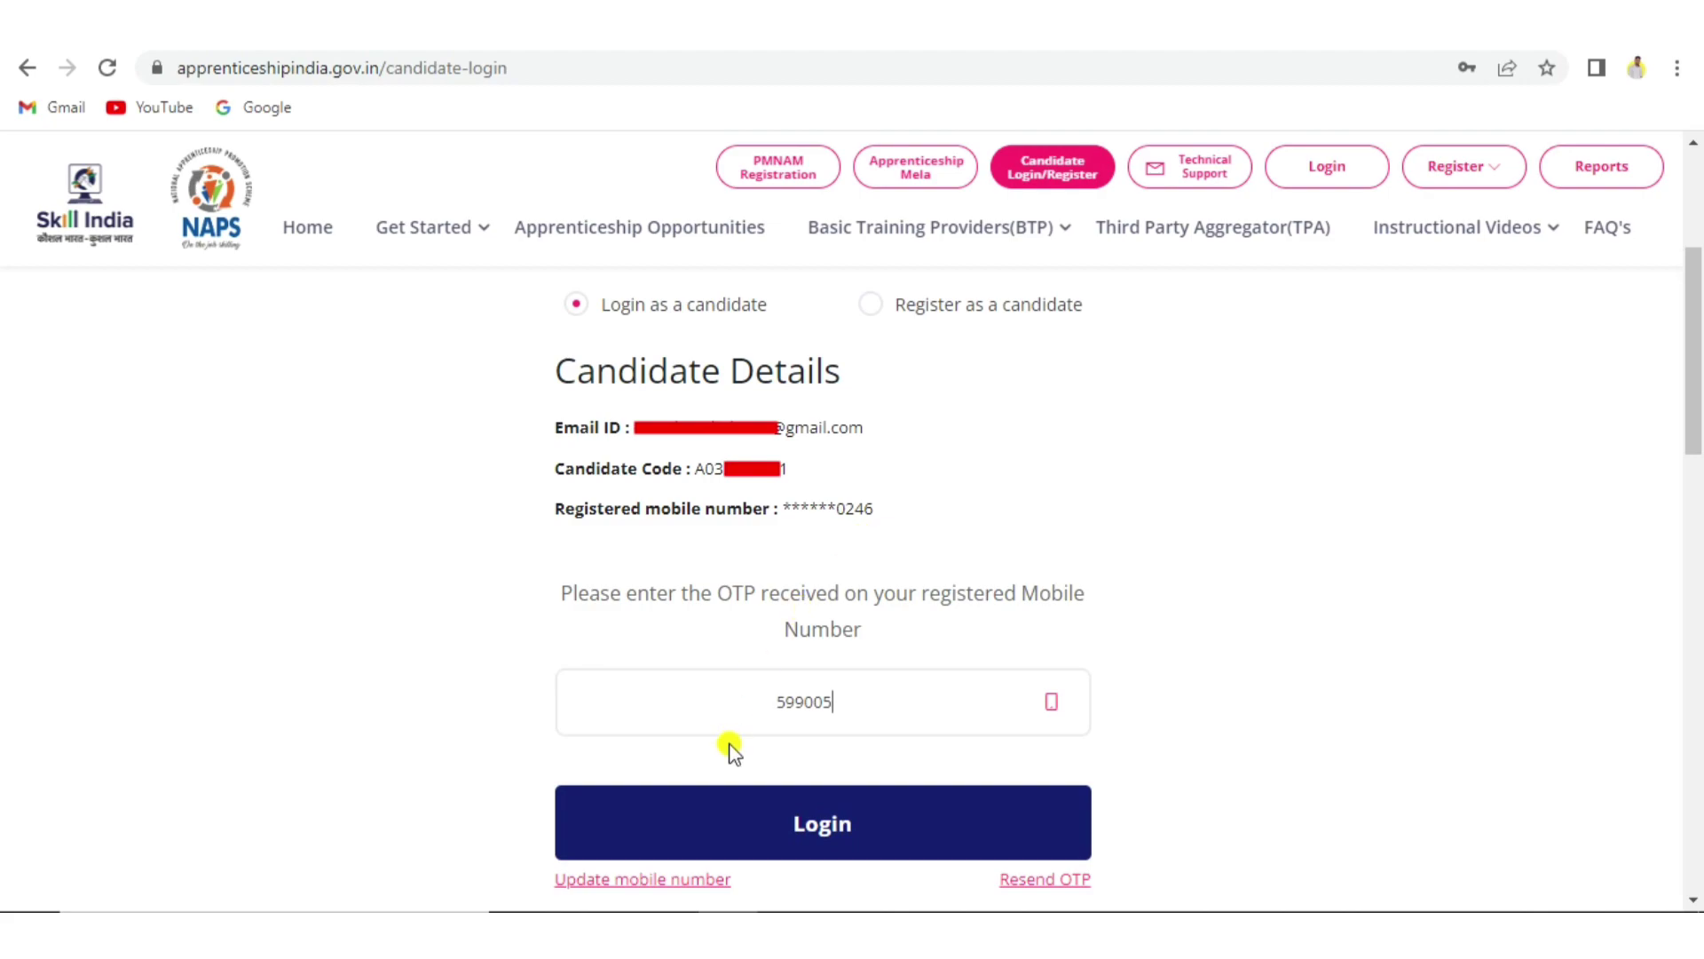
{"action": "left_click", "coordinate": [841, 847]}
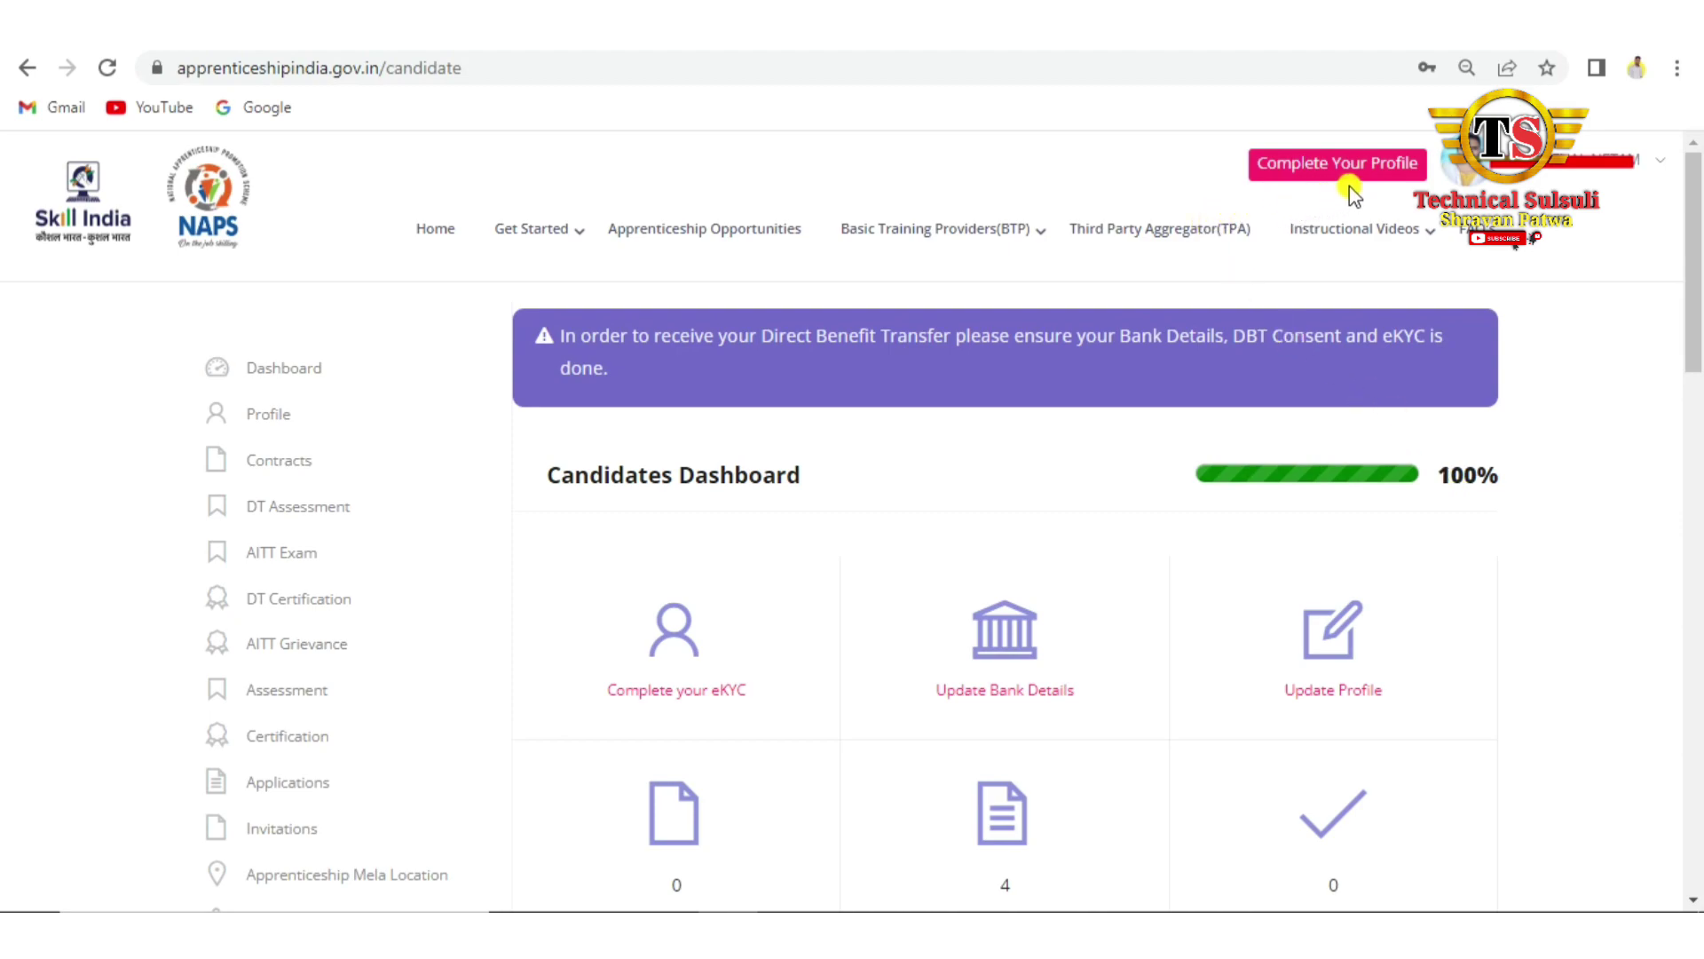
{"action": "scroll", "coordinate": [1427, 408], "scroll_direction": "down", "scroll_amount": 3}
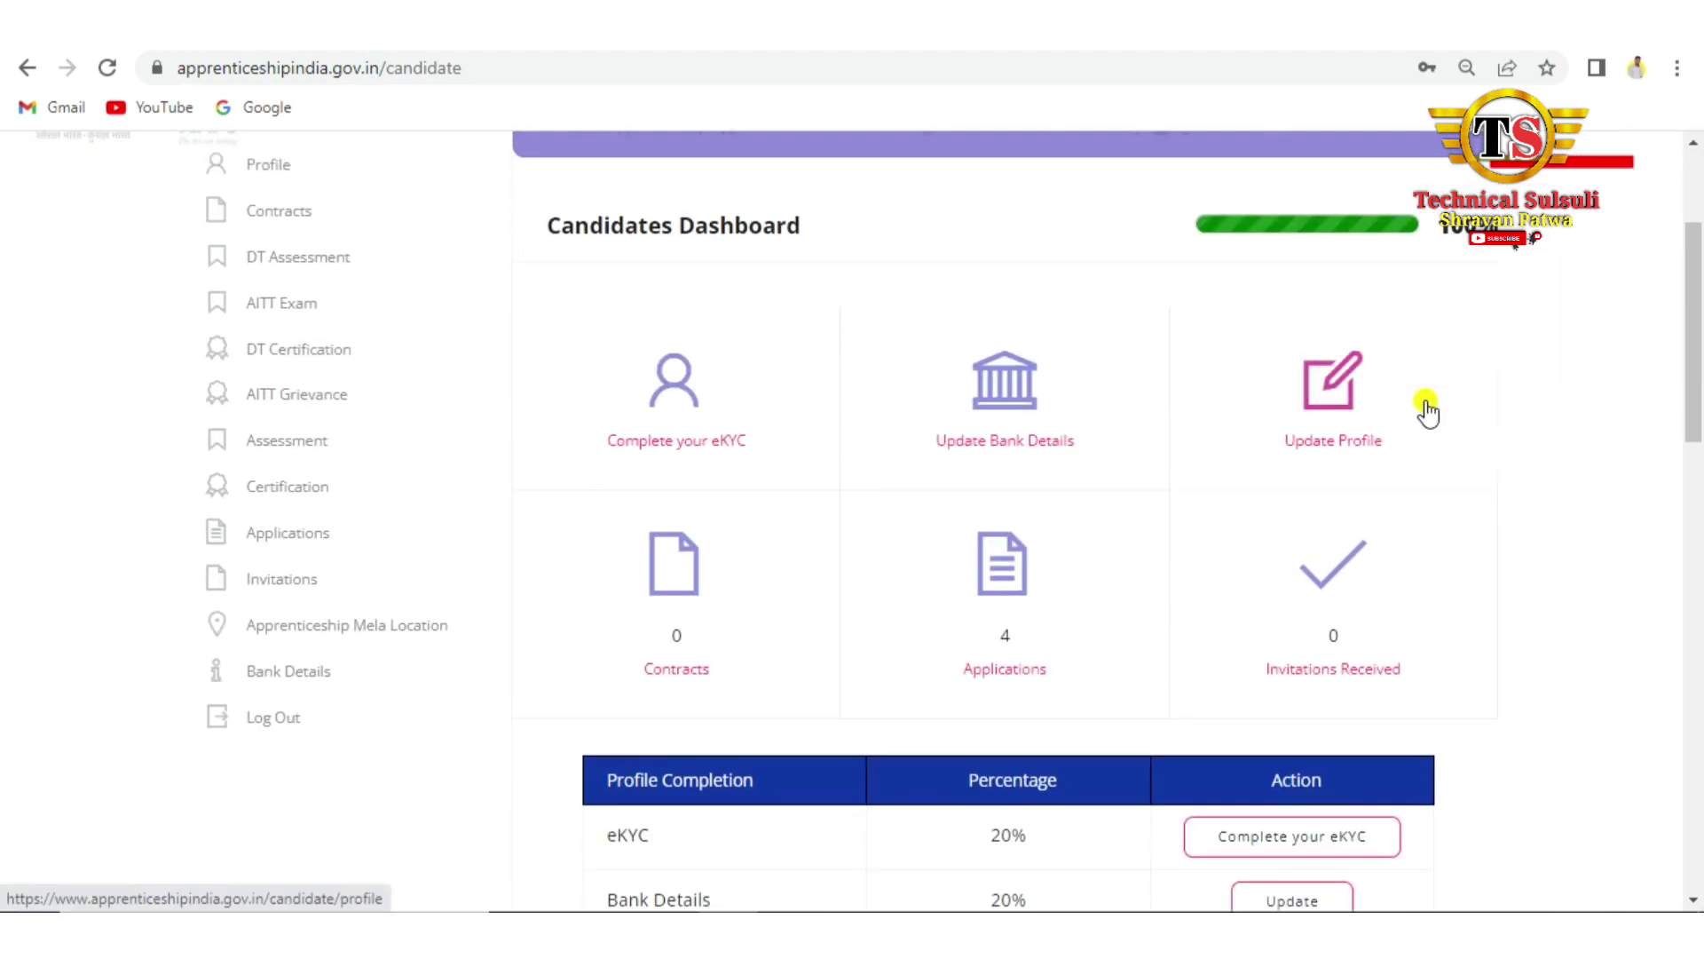
{"action": "scroll", "coordinate": [1032, 443], "scroll_direction": "down", "scroll_amount": 4}
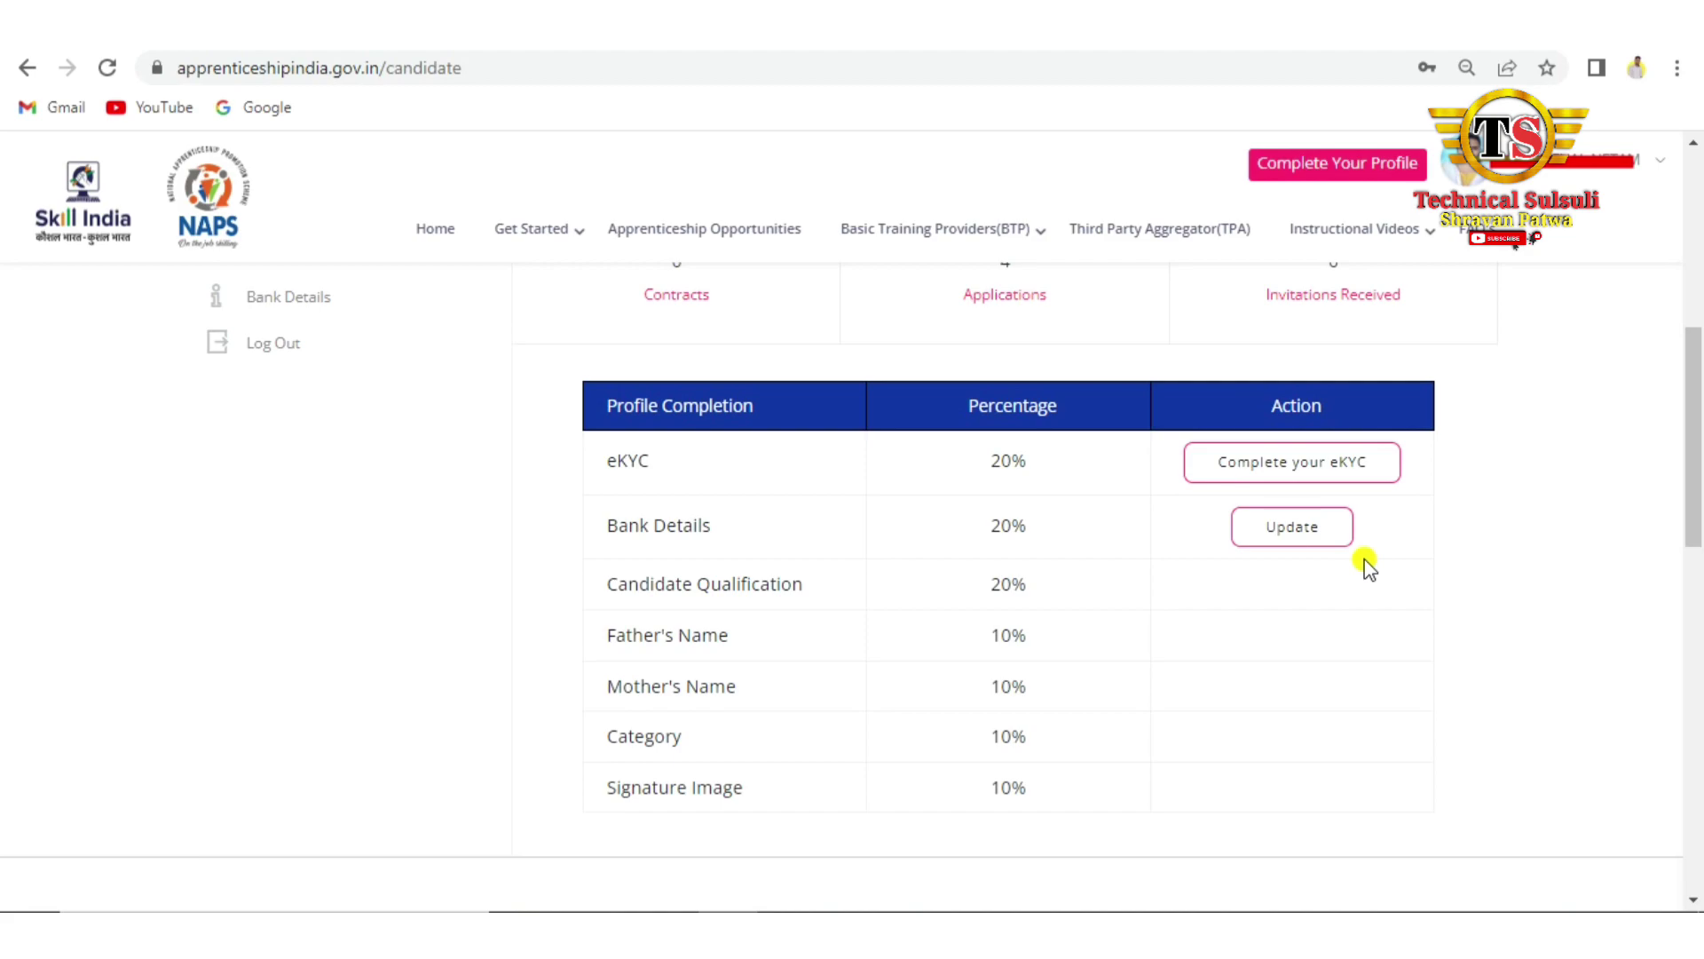
{"action": "scroll", "coordinate": [1166, 632], "scroll_direction": "up", "scroll_amount": 2}
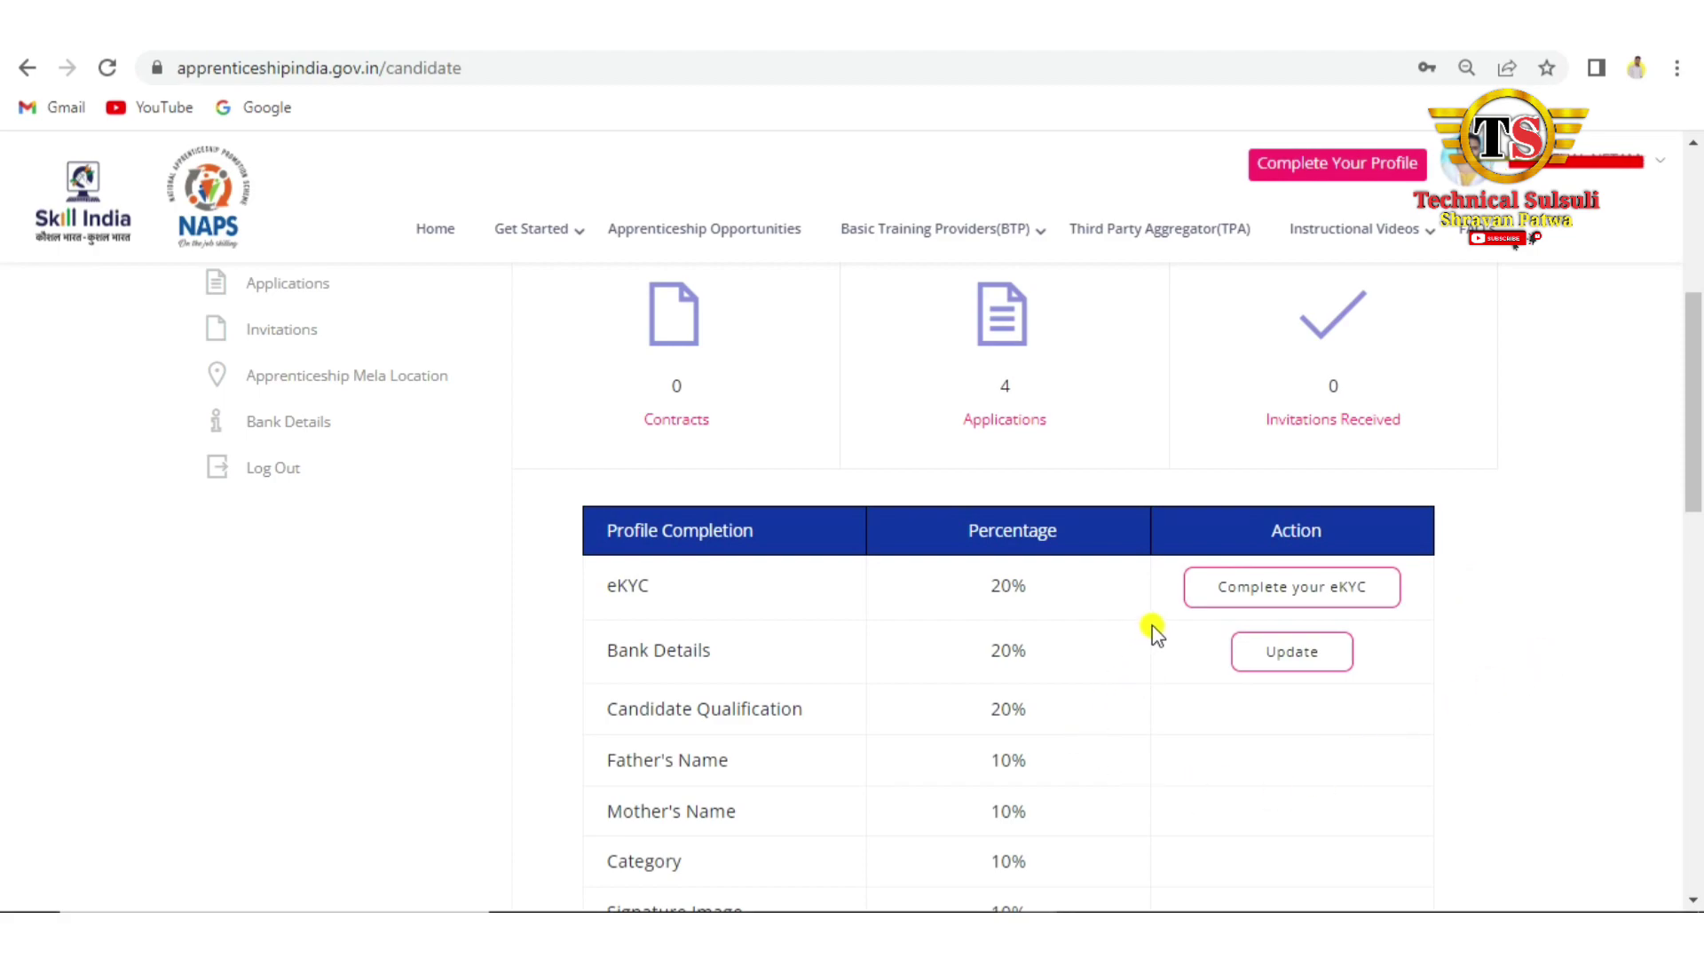
- Start Complete your eKYC, give Aadhaar consent, and verify the mobile OTP sent to the linked number
{"action": "left_click", "coordinate": [1338, 600]}
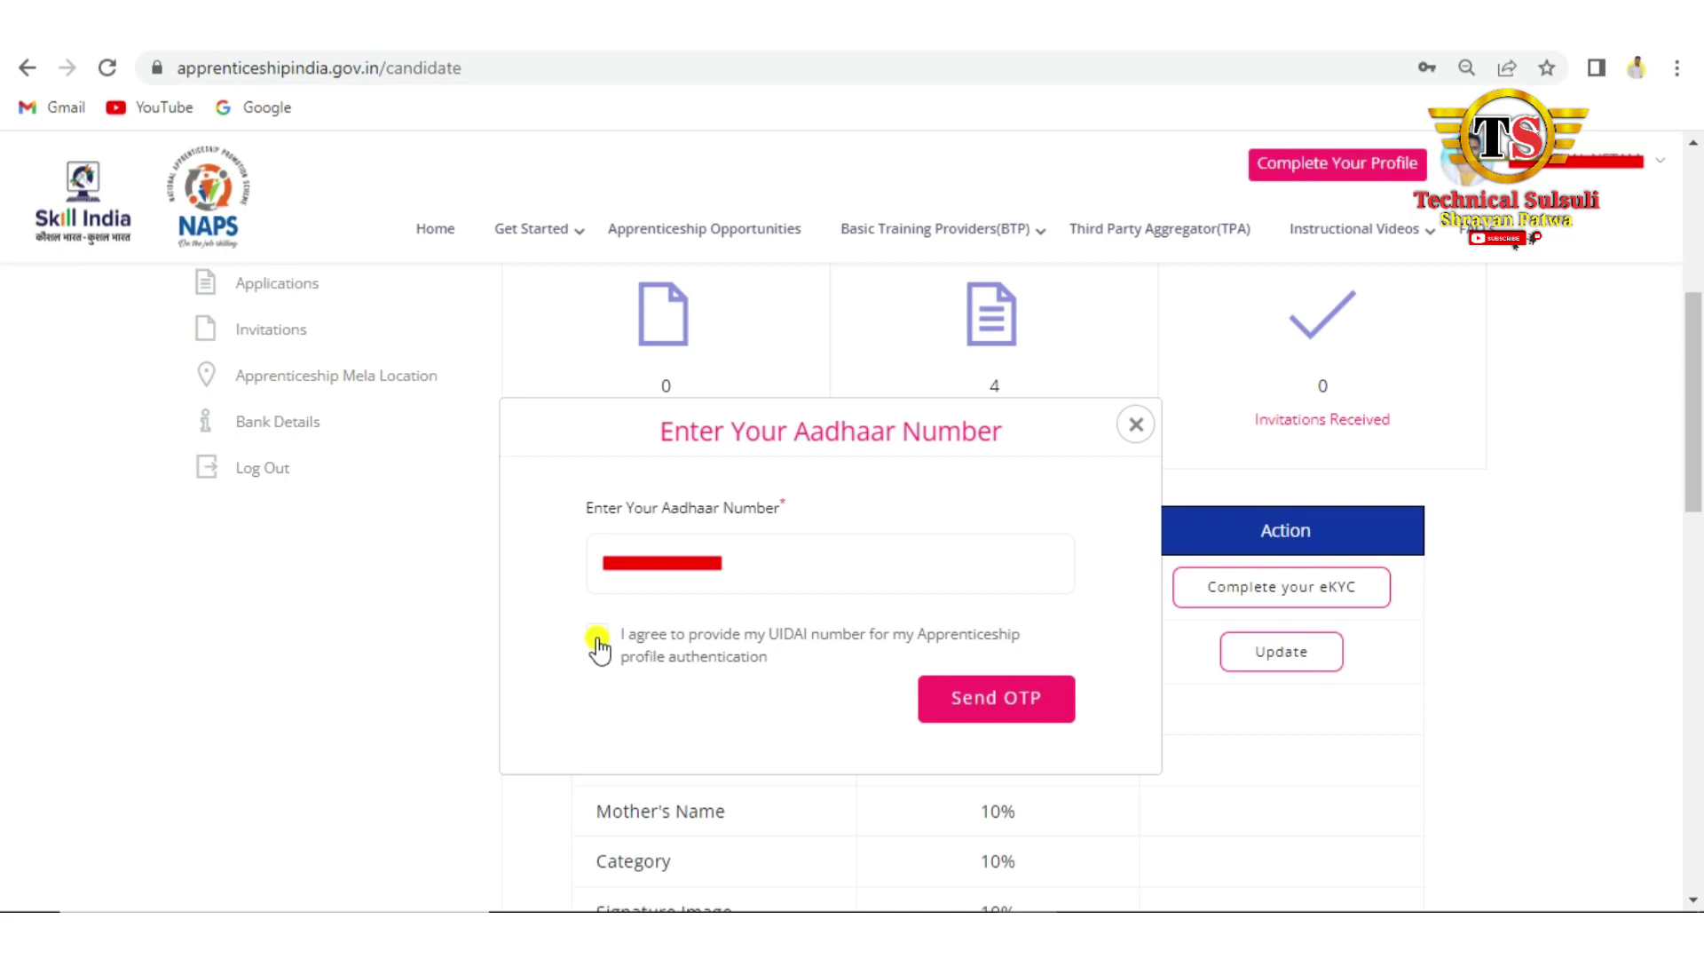
{"action": "left_click", "coordinate": [597, 637]}
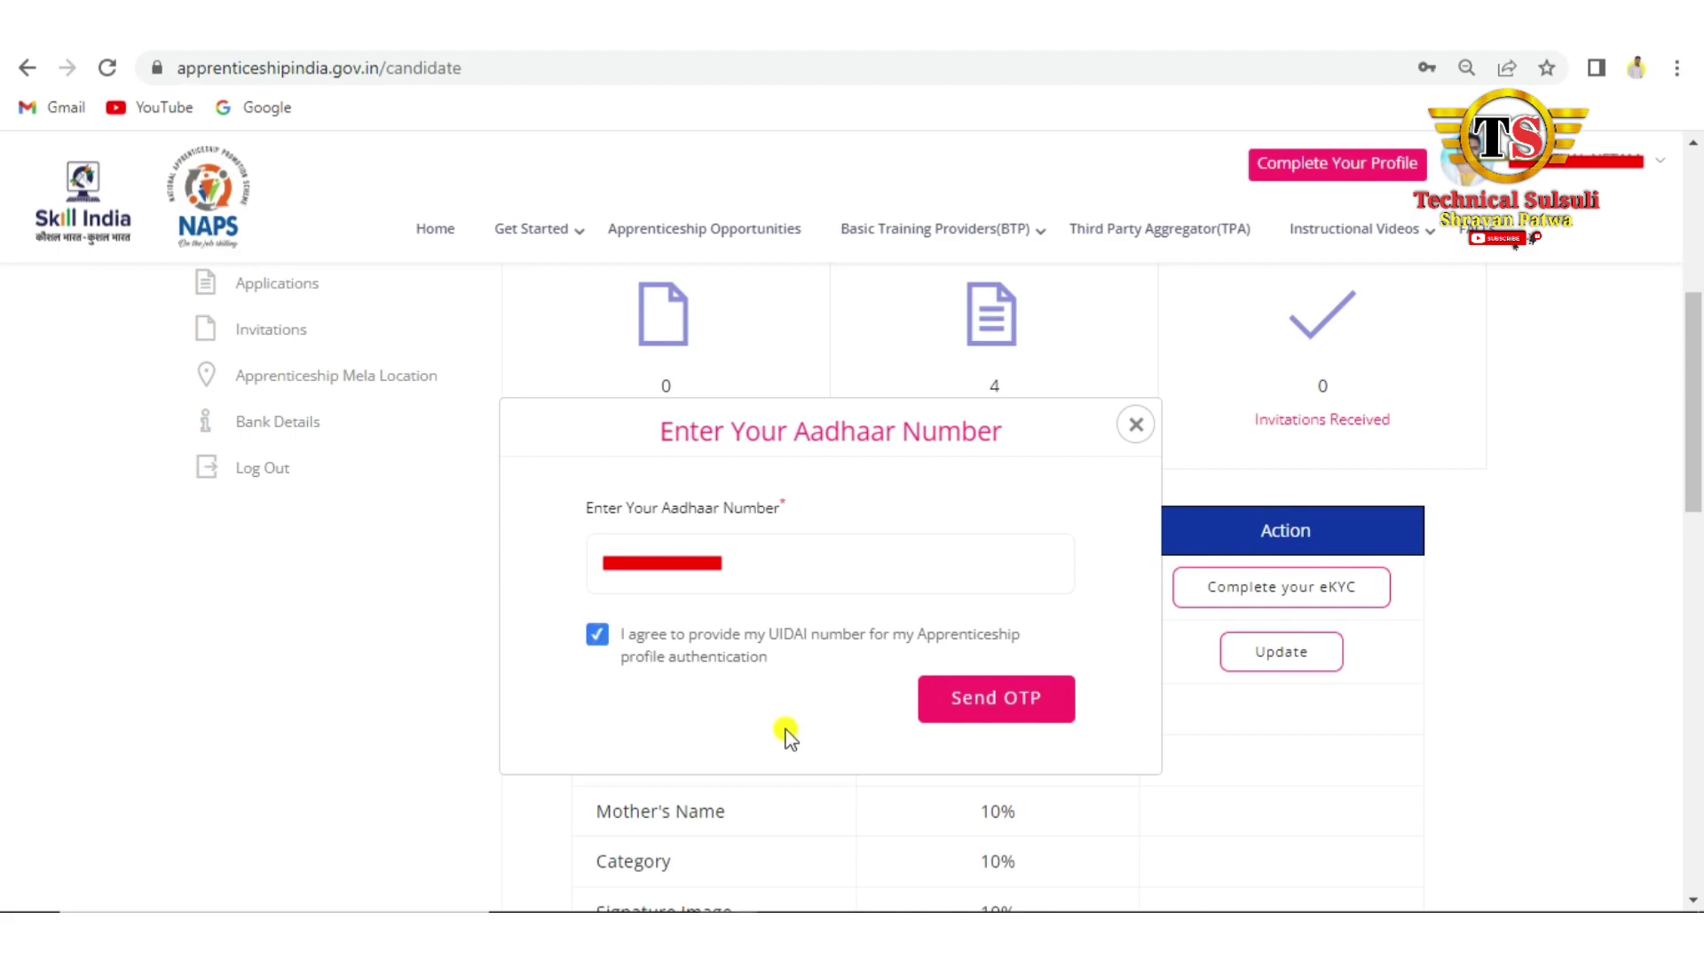
{"action": "left_click", "coordinate": [1027, 715]}
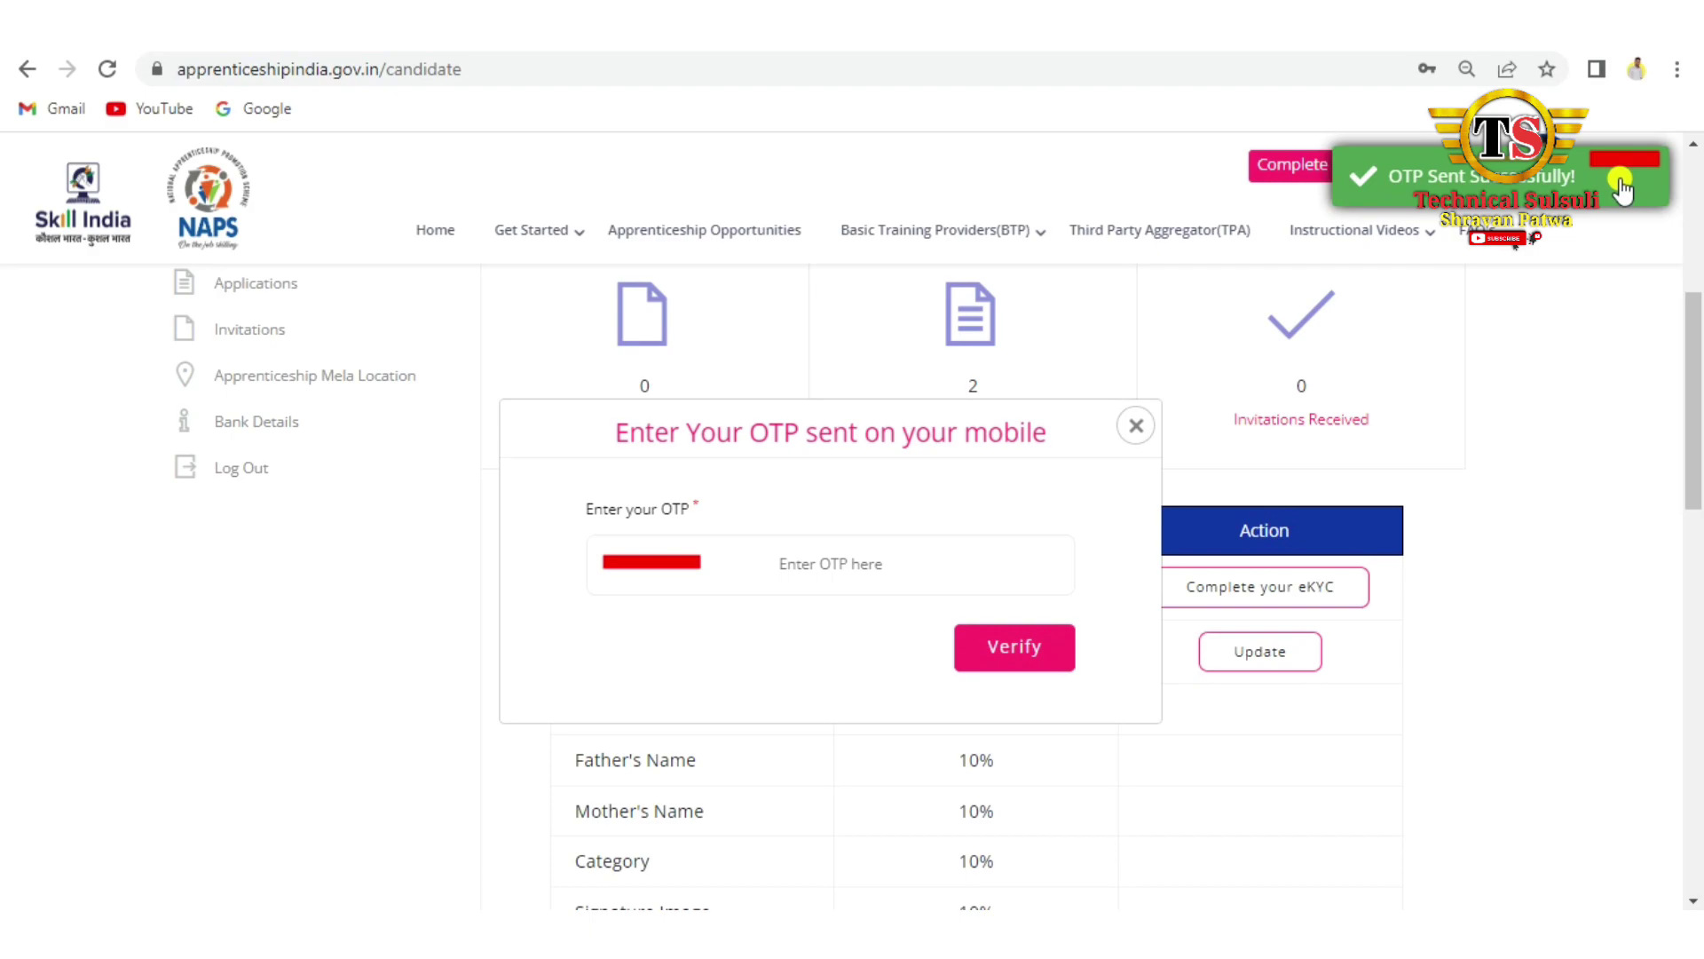
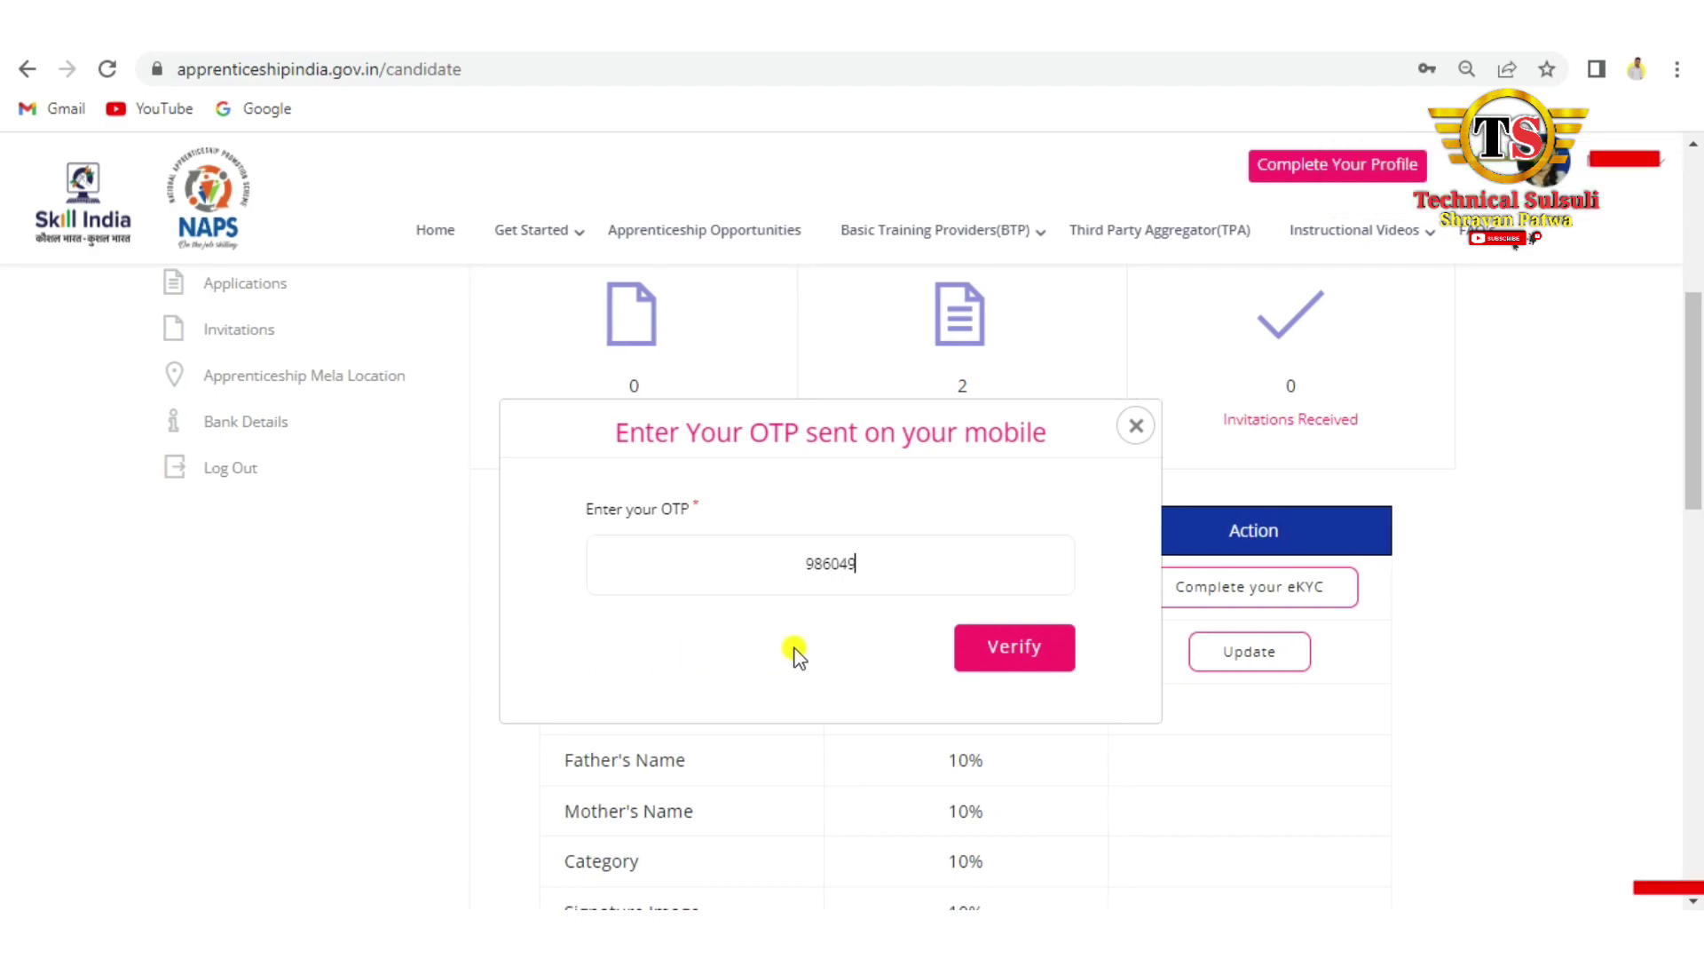
{"action": "left_click", "coordinate": [1016, 657]}
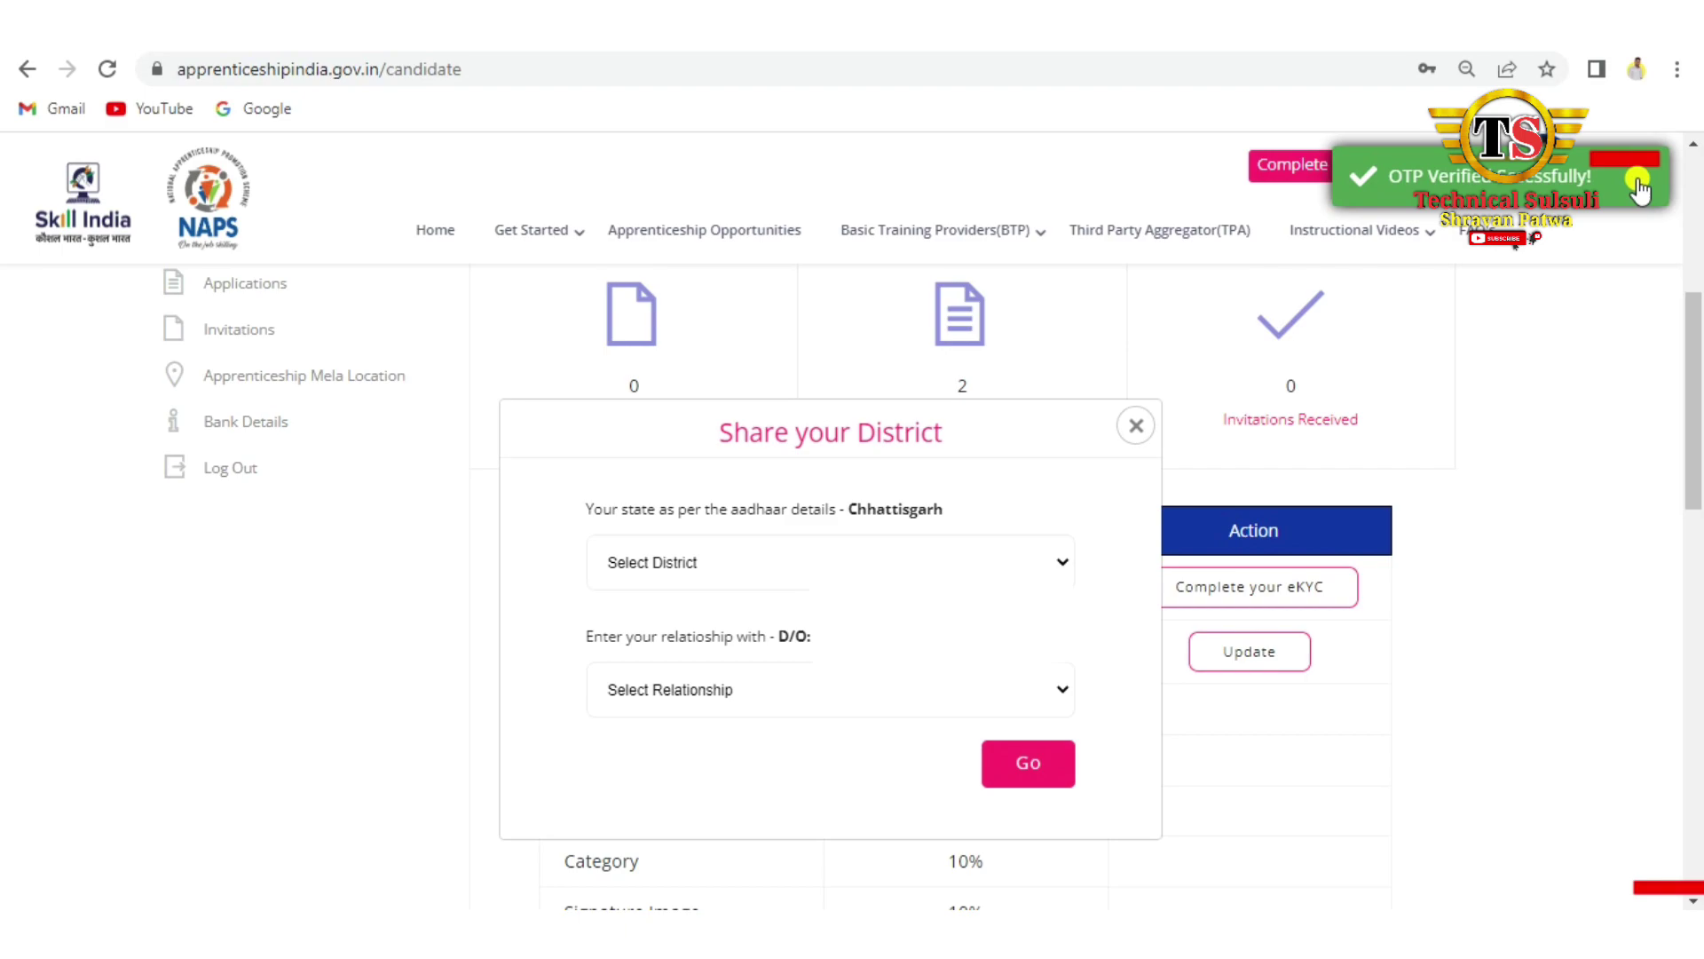
- In Share your District, pick district Korea and relationship Father, then click Go
{"action": "left_click", "coordinate": [1637, 187]}
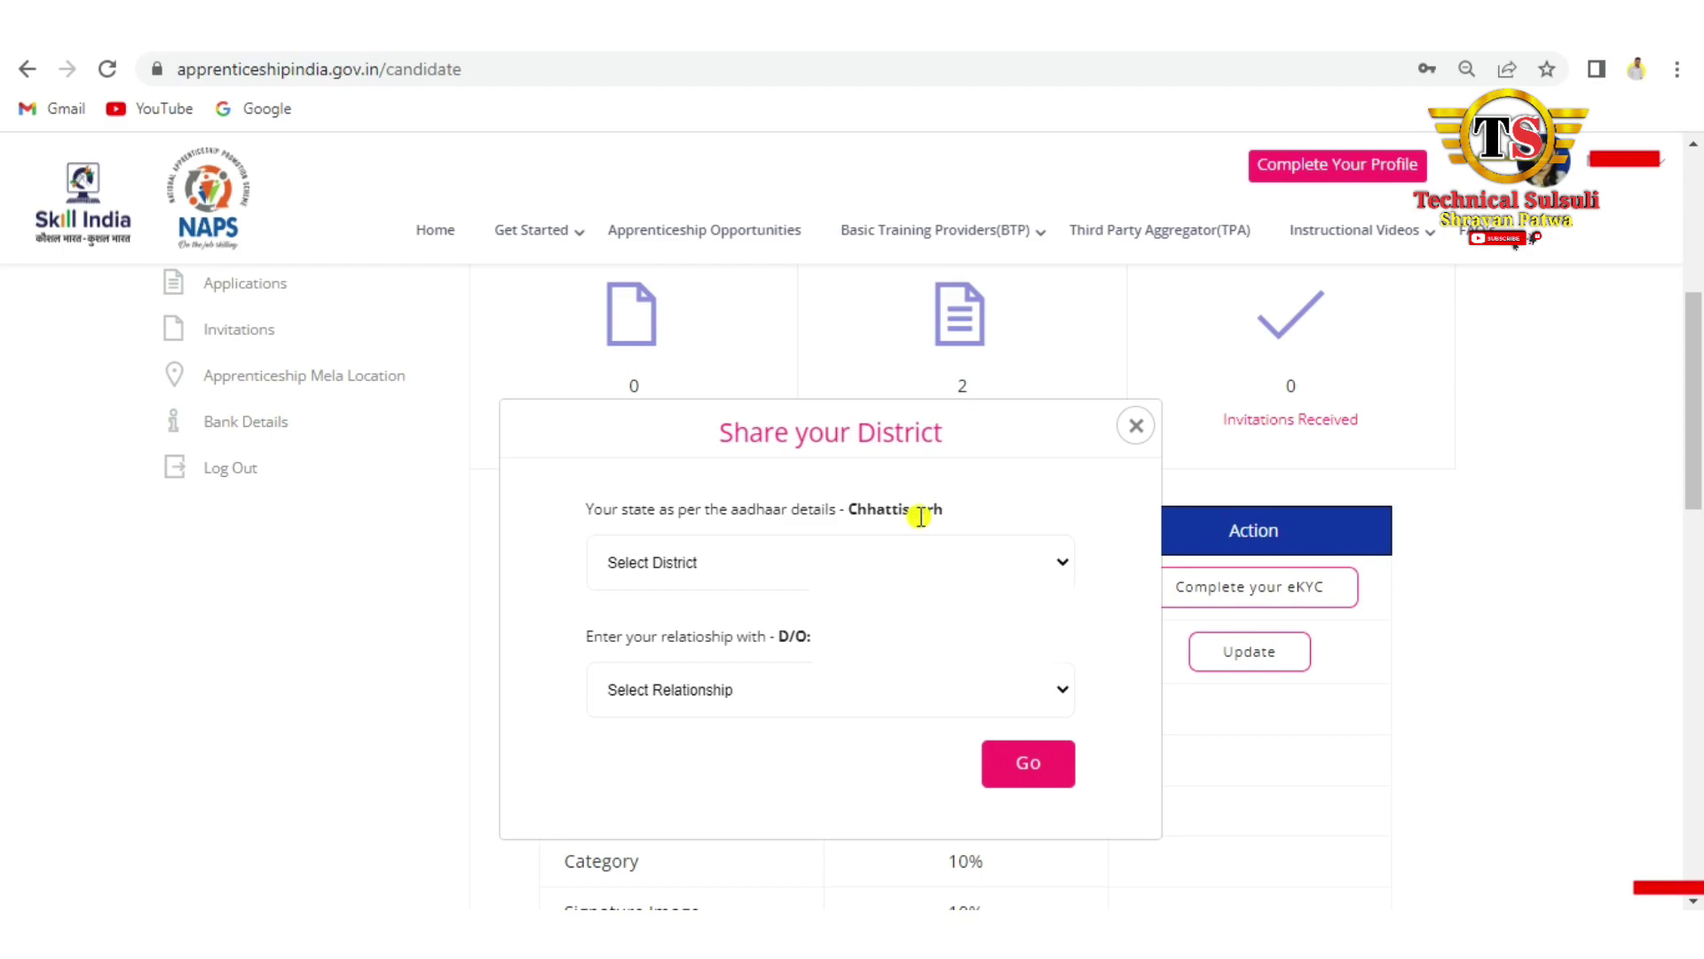
{"action": "left_click", "coordinate": [859, 569]}
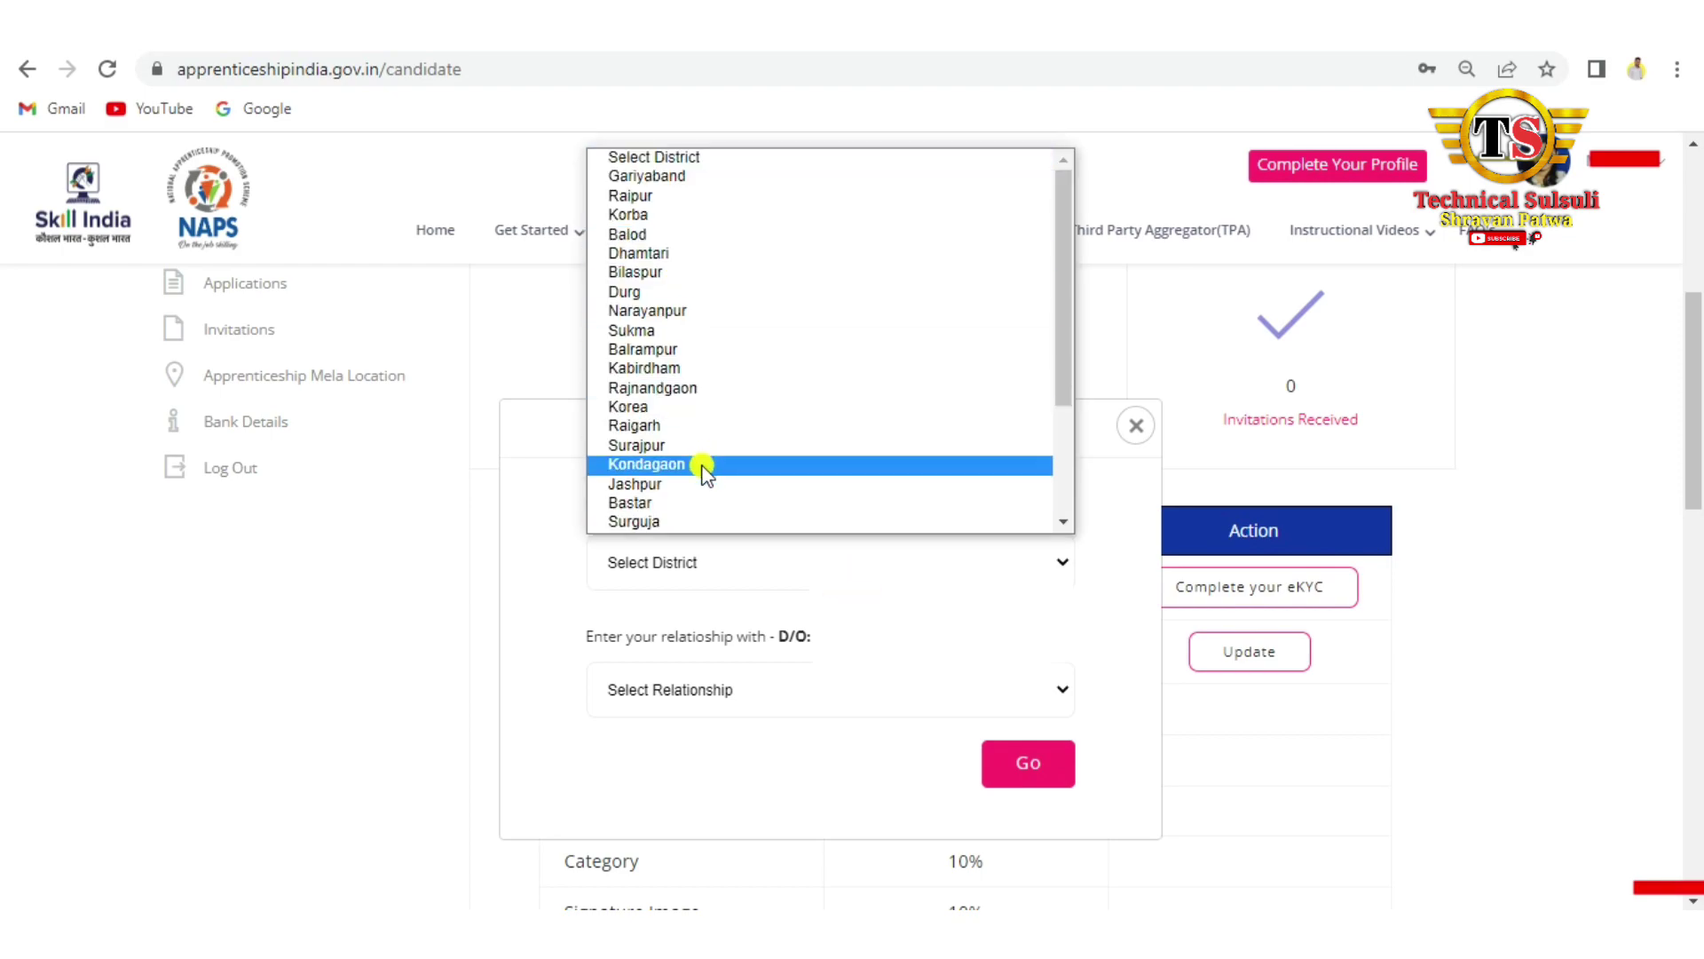
{"action": "left_click", "coordinate": [634, 406]}
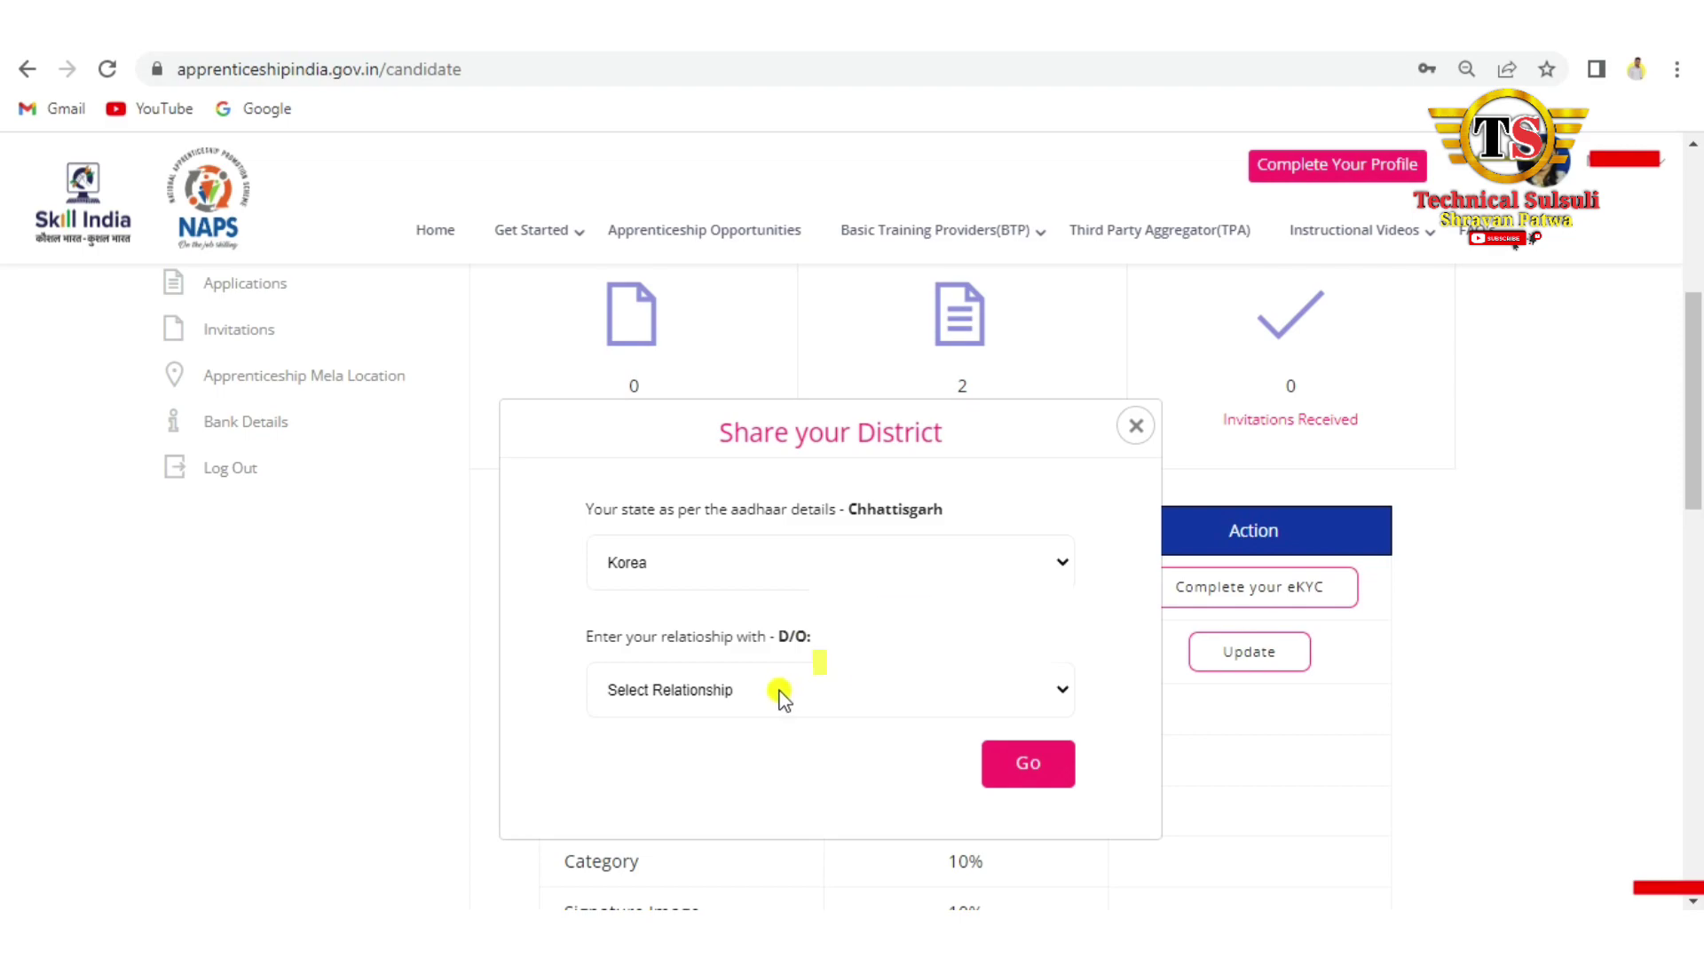
{"action": "left_click", "coordinate": [741, 697]}
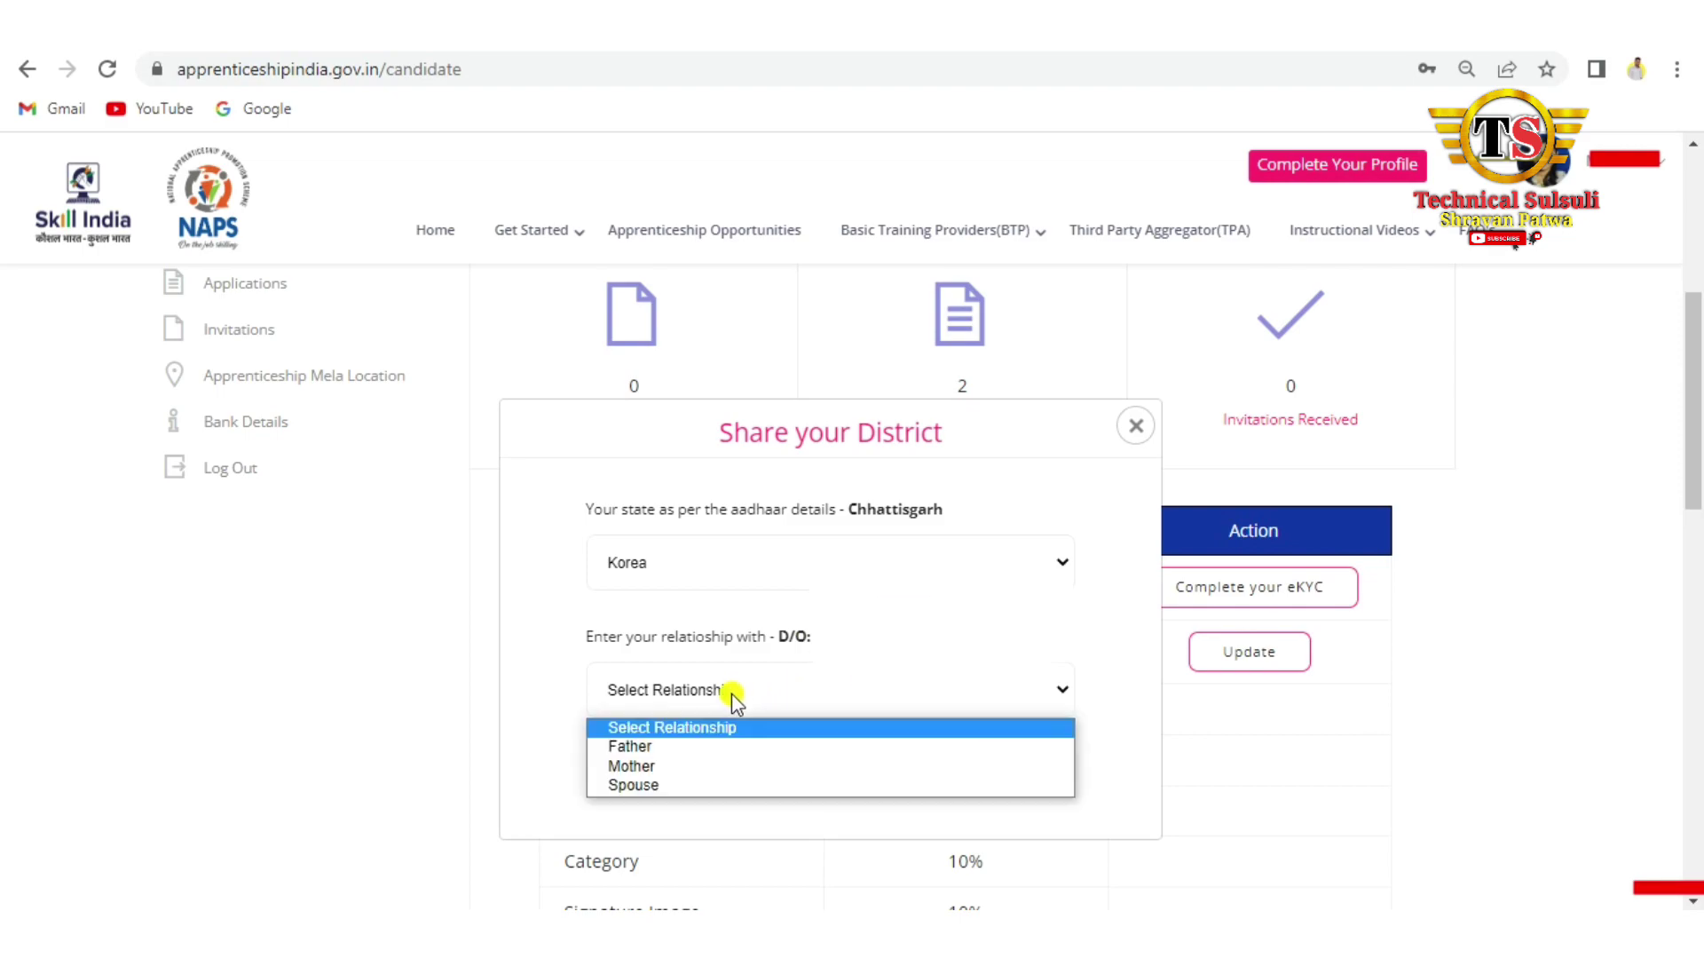
{"action": "left_click", "coordinate": [651, 746]}
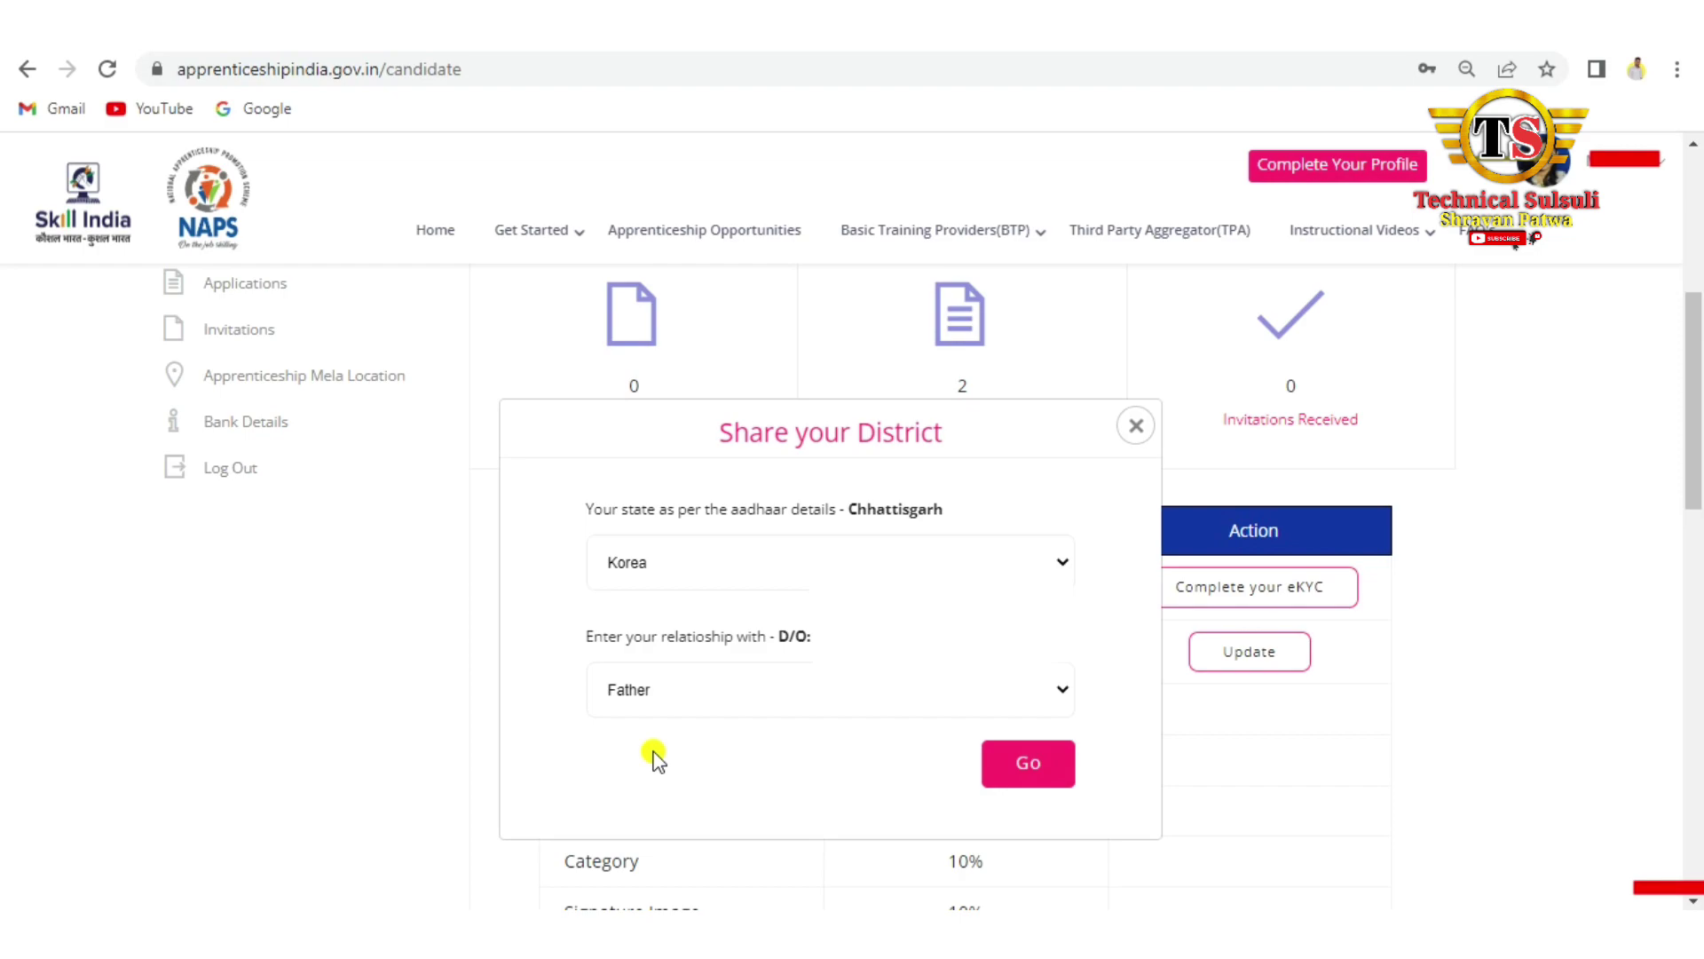
{"action": "left_click", "coordinate": [1030, 772]}
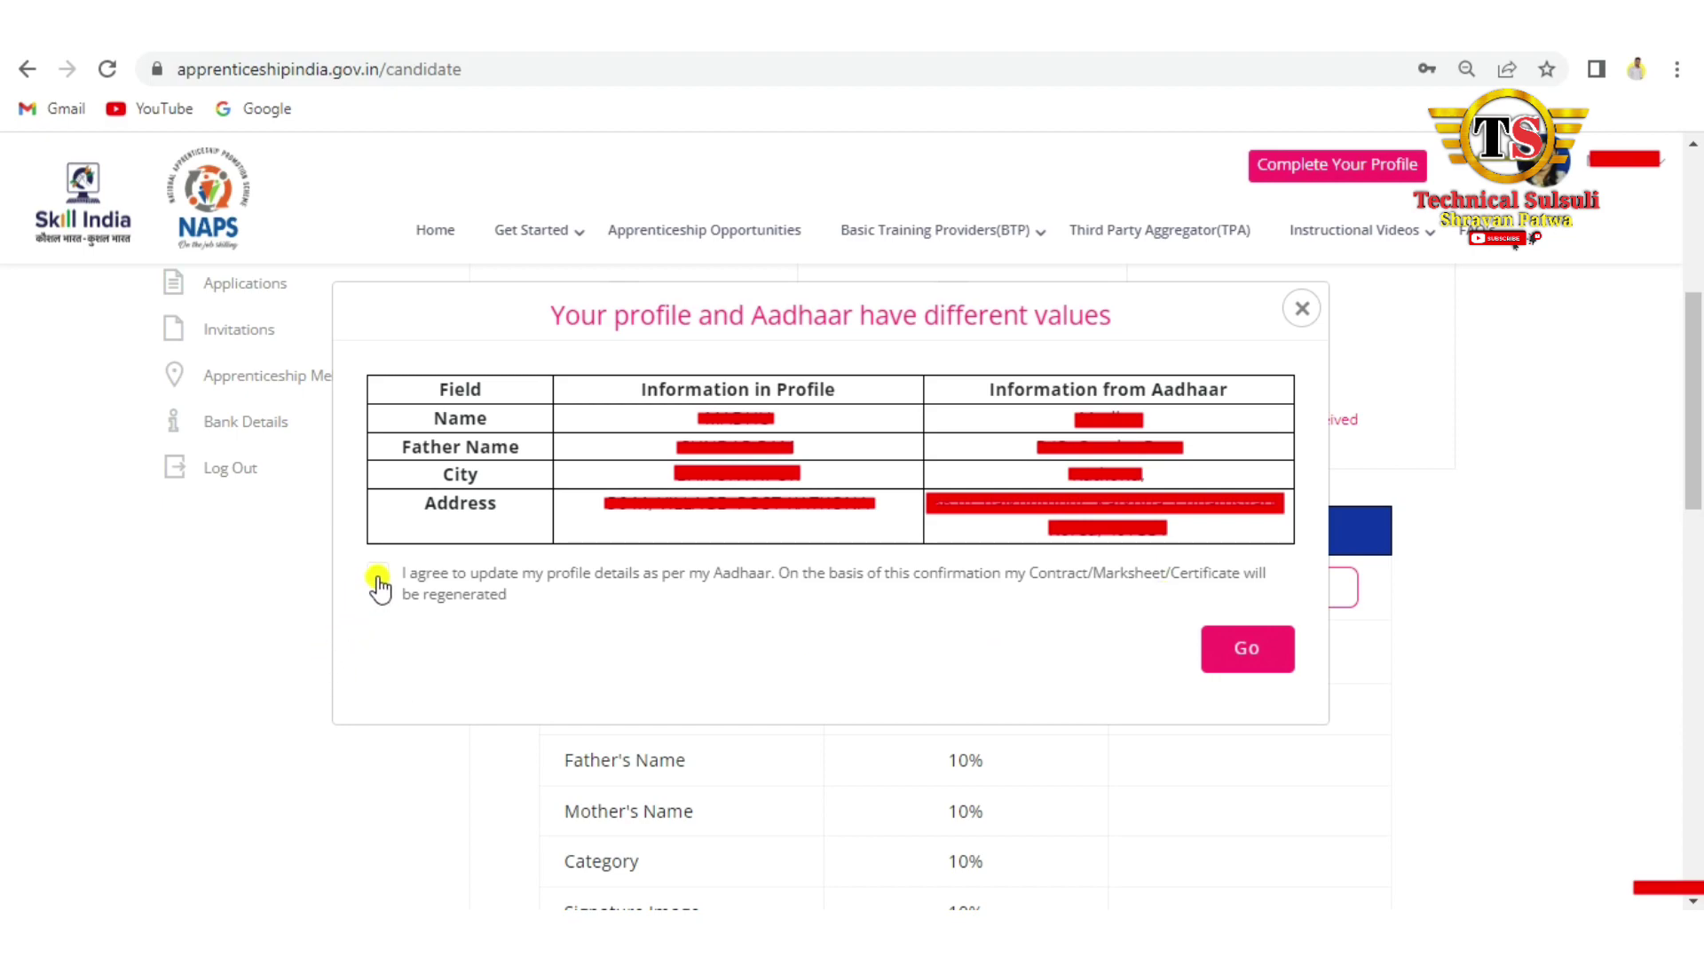
- Agree to update profile details as per Aadhaar and confirm with Go
{"action": "left_click", "coordinate": [377, 576]}
{"action": "left_click", "coordinate": [1252, 648]}
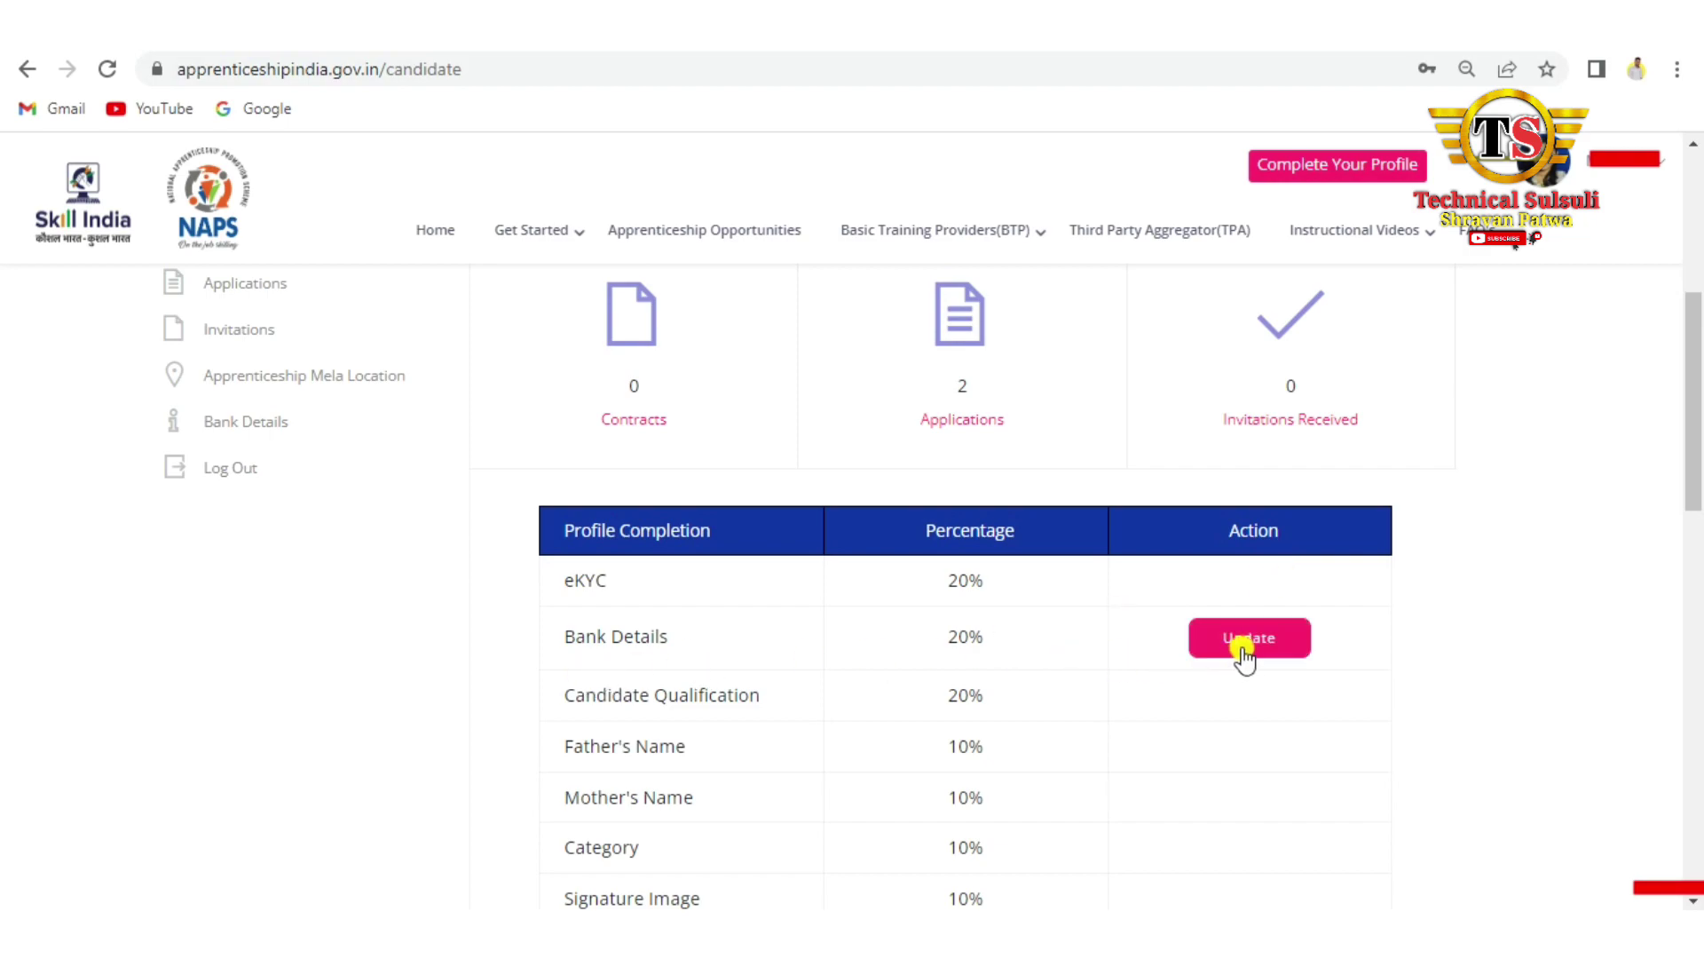
- Update Bank Details with account type Savings and bank State Bank of India, then submit
{"action": "left_click", "coordinate": [1271, 639]}
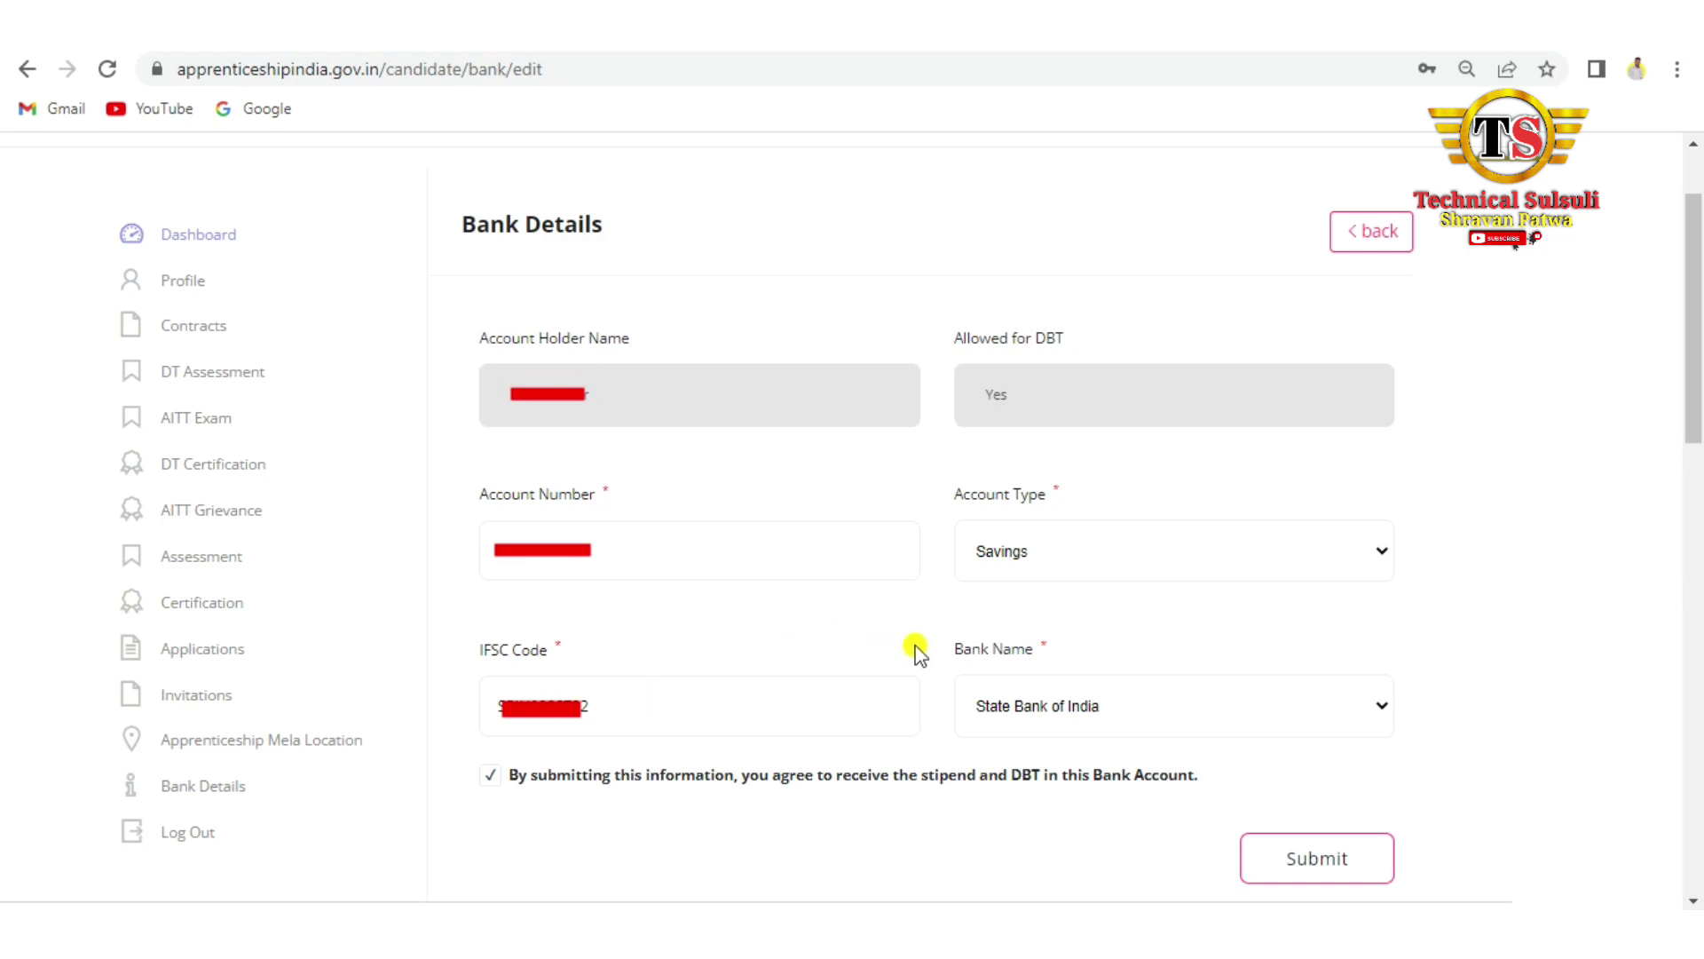
{"action": "left_click", "coordinate": [1052, 552]}
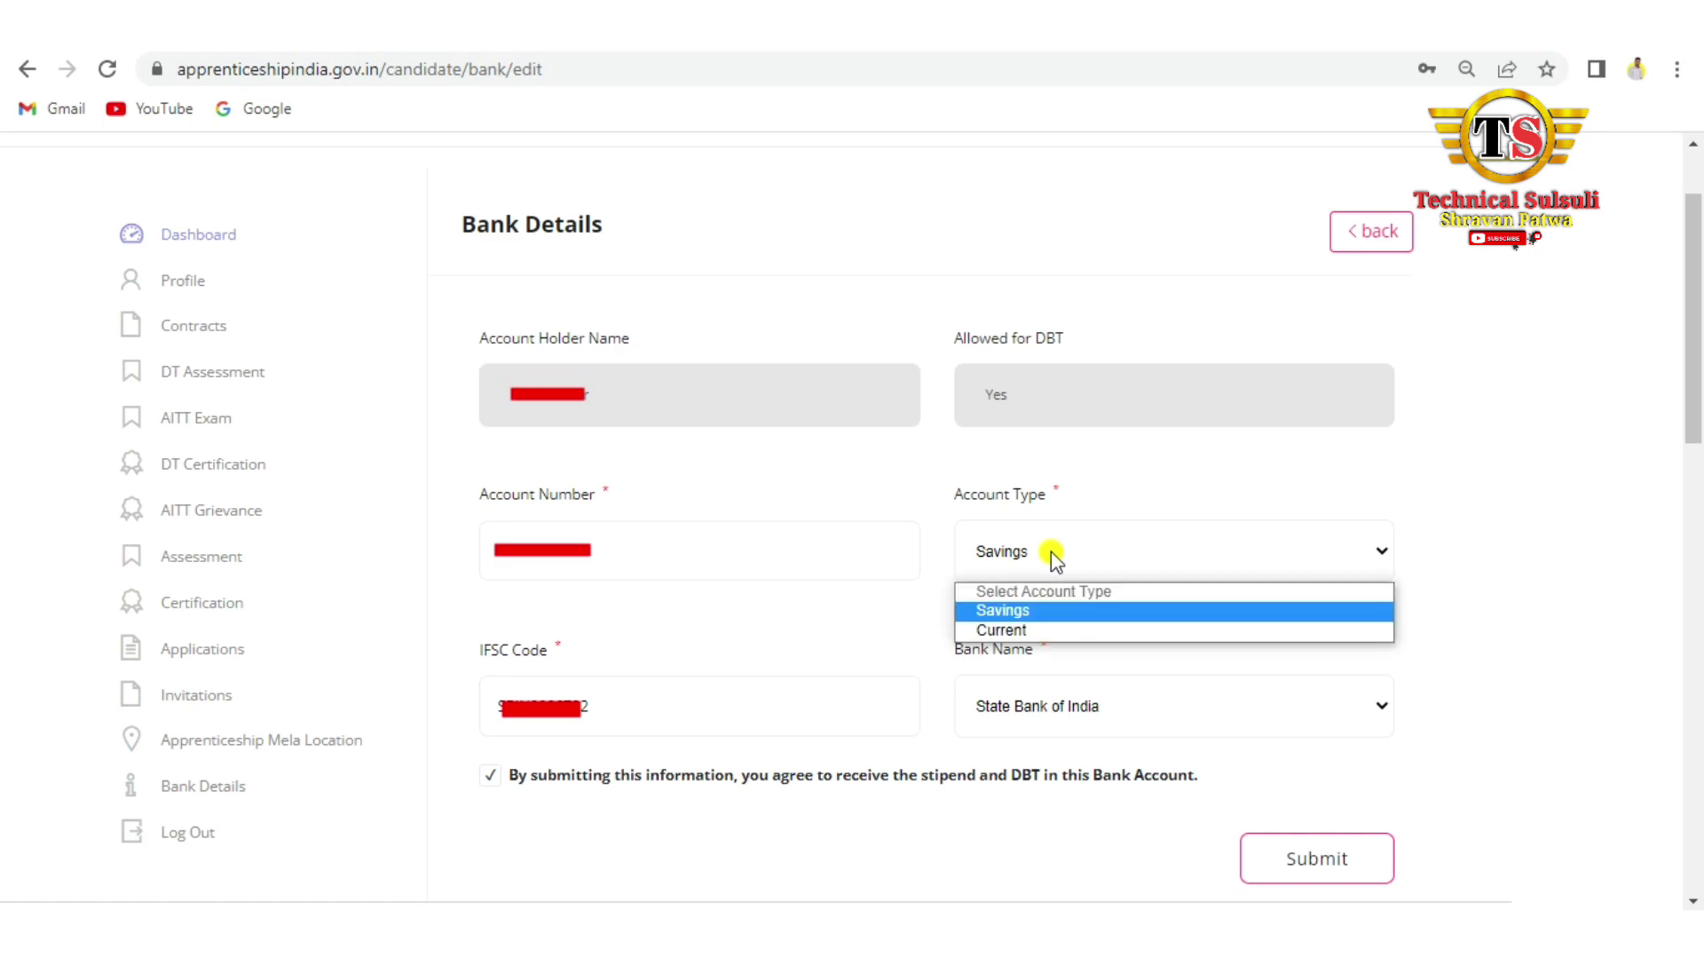
{"action": "left_click", "coordinate": [1051, 551]}
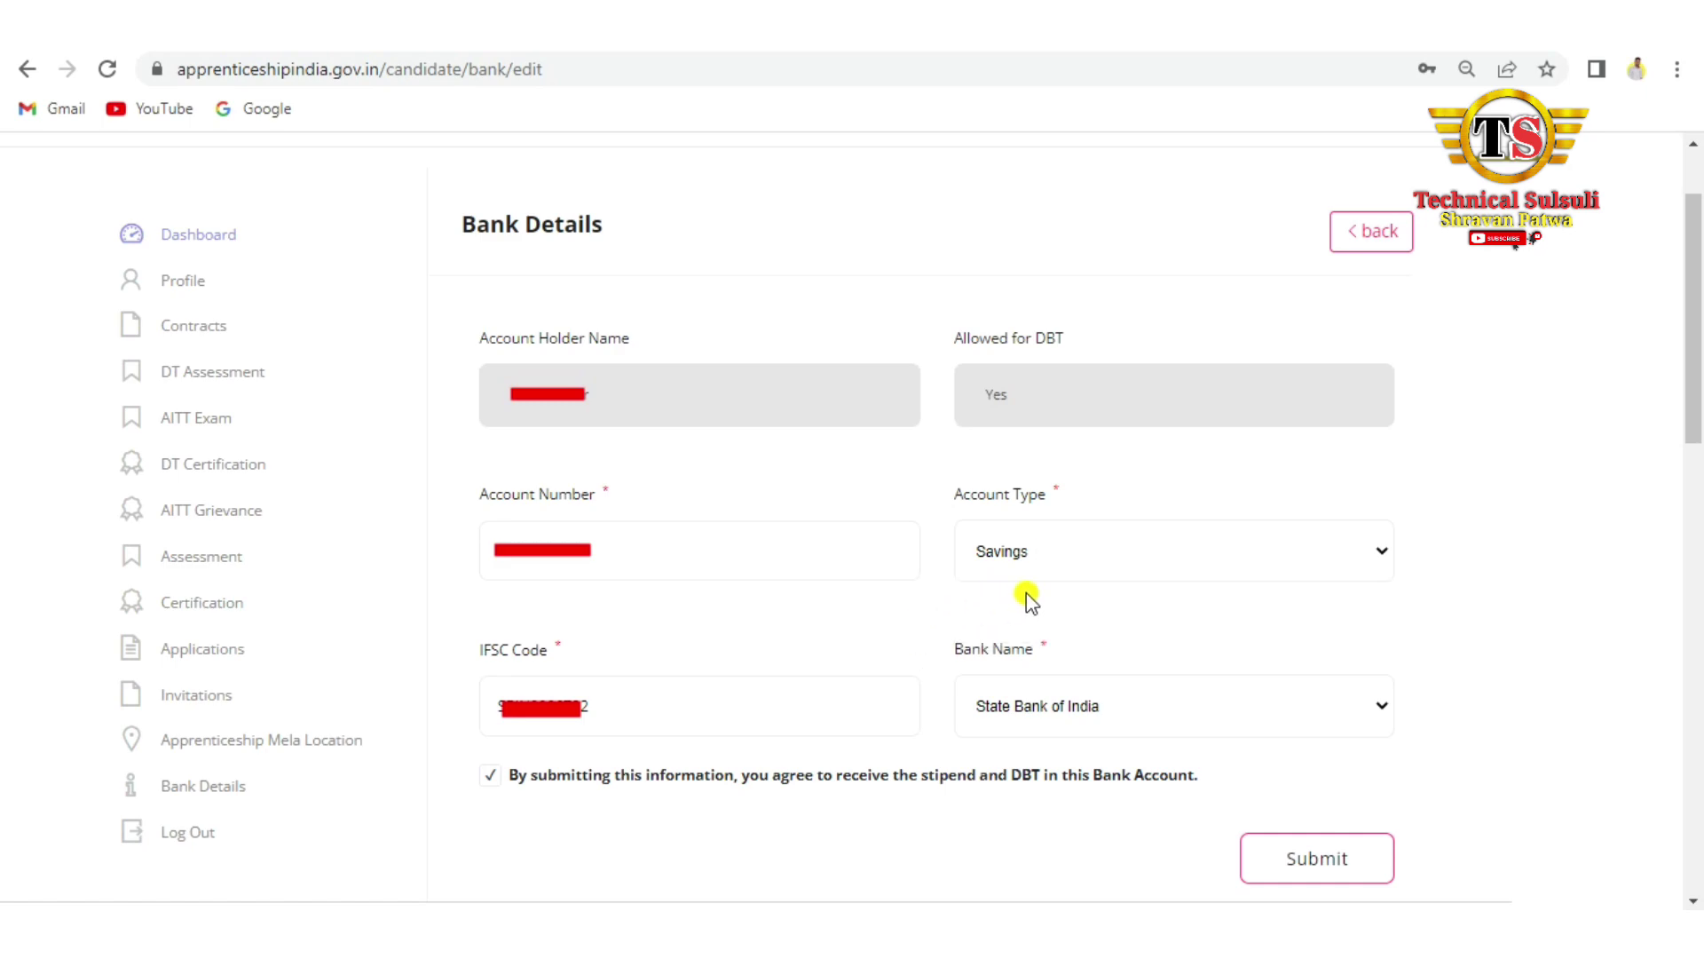
{"action": "left_click", "coordinate": [1037, 717]}
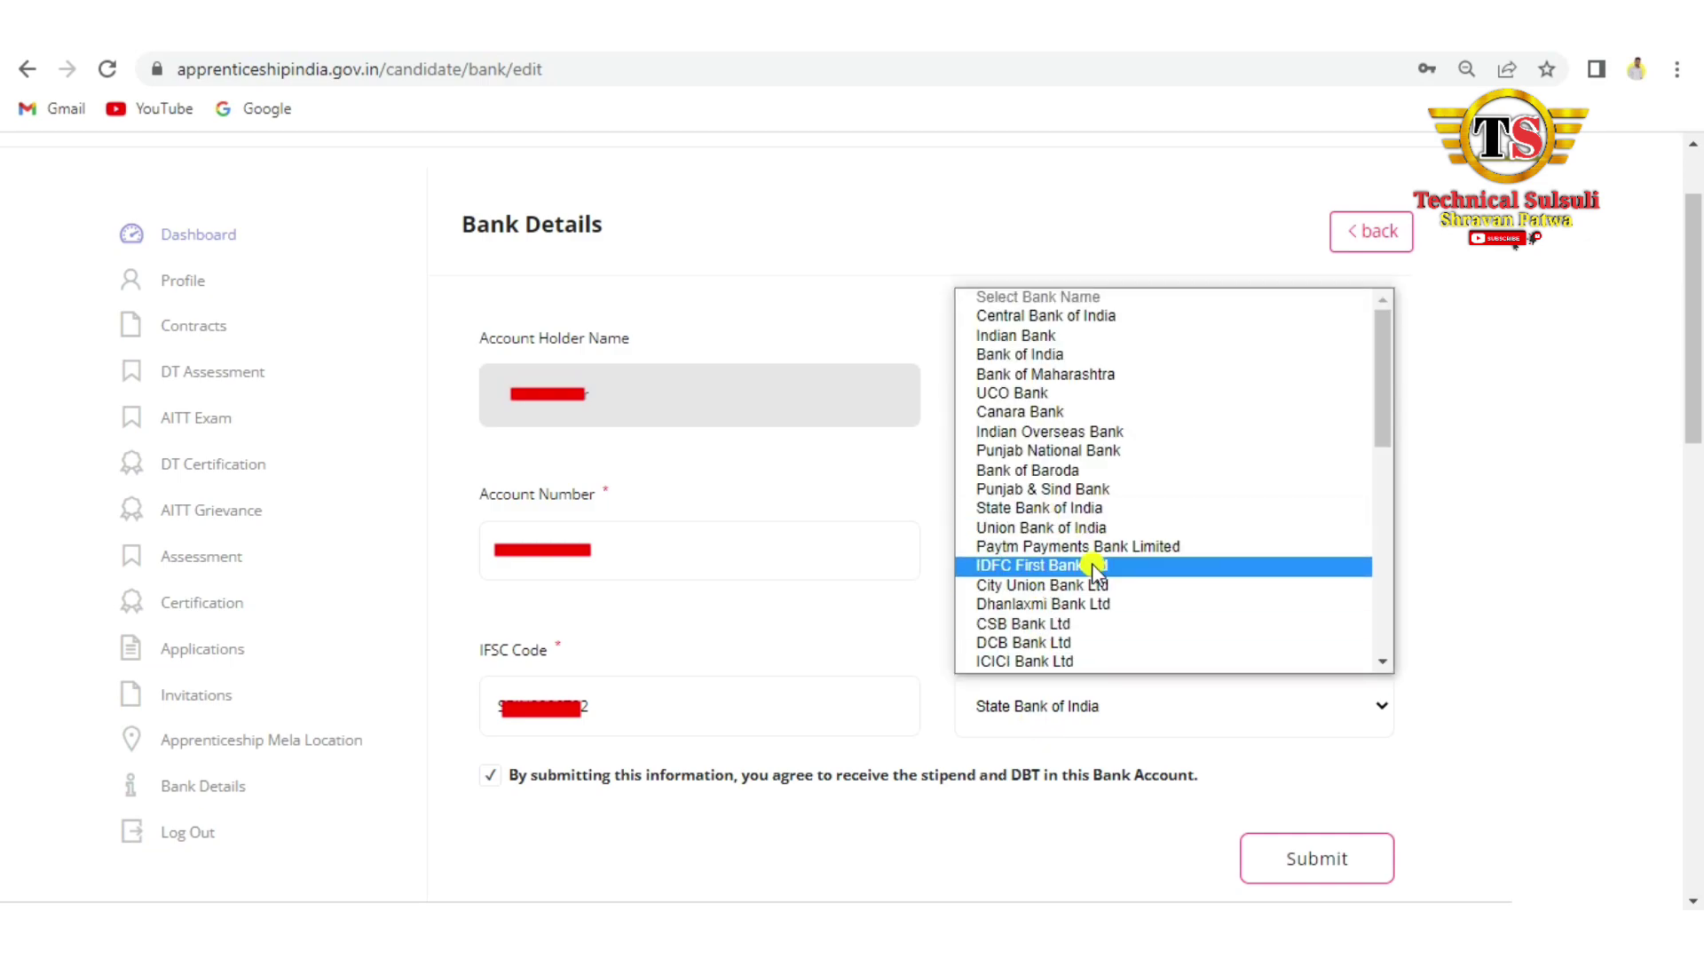
{"action": "scroll", "coordinate": [1092, 562], "scroll_direction": "down", "scroll_amount": 10}
{"action": "scroll", "coordinate": [1092, 562], "scroll_direction": "up", "scroll_amount": 10}
{"action": "scroll", "coordinate": [1092, 563], "scroll_direction": "down", "scroll_amount": 10}
{"action": "scroll", "coordinate": [1091, 563], "scroll_direction": "up", "scroll_amount": 10}
{"action": "left_click", "coordinate": [500, 797]}
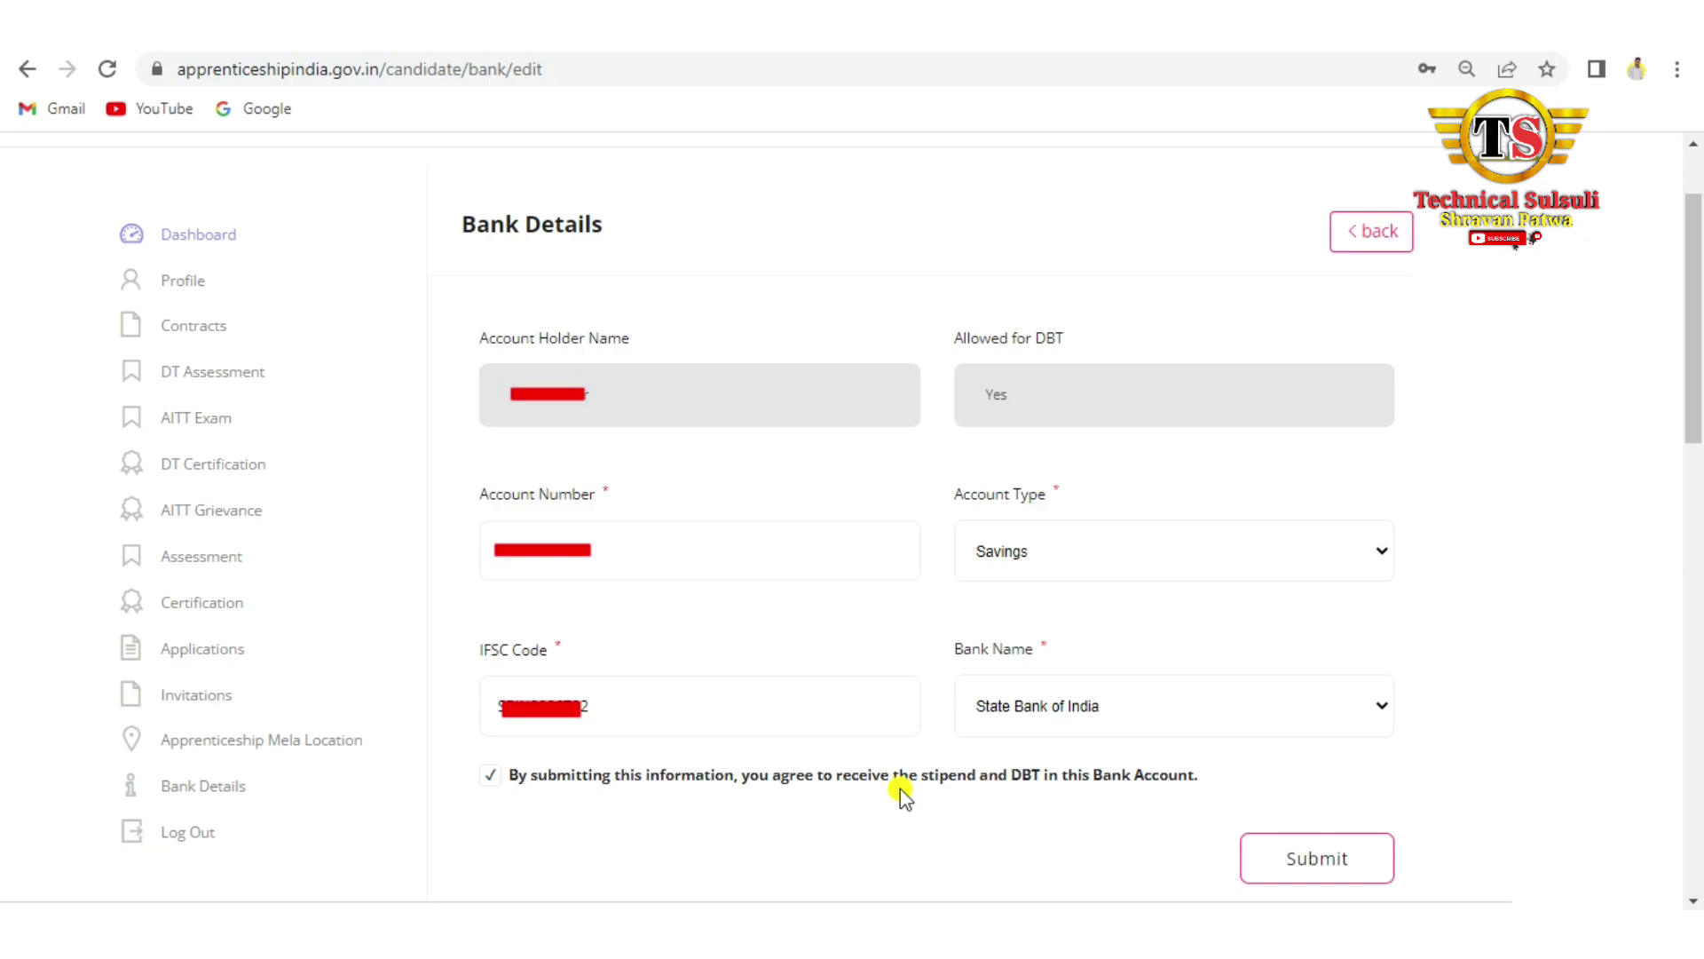
{"action": "left_click", "coordinate": [1331, 863]}
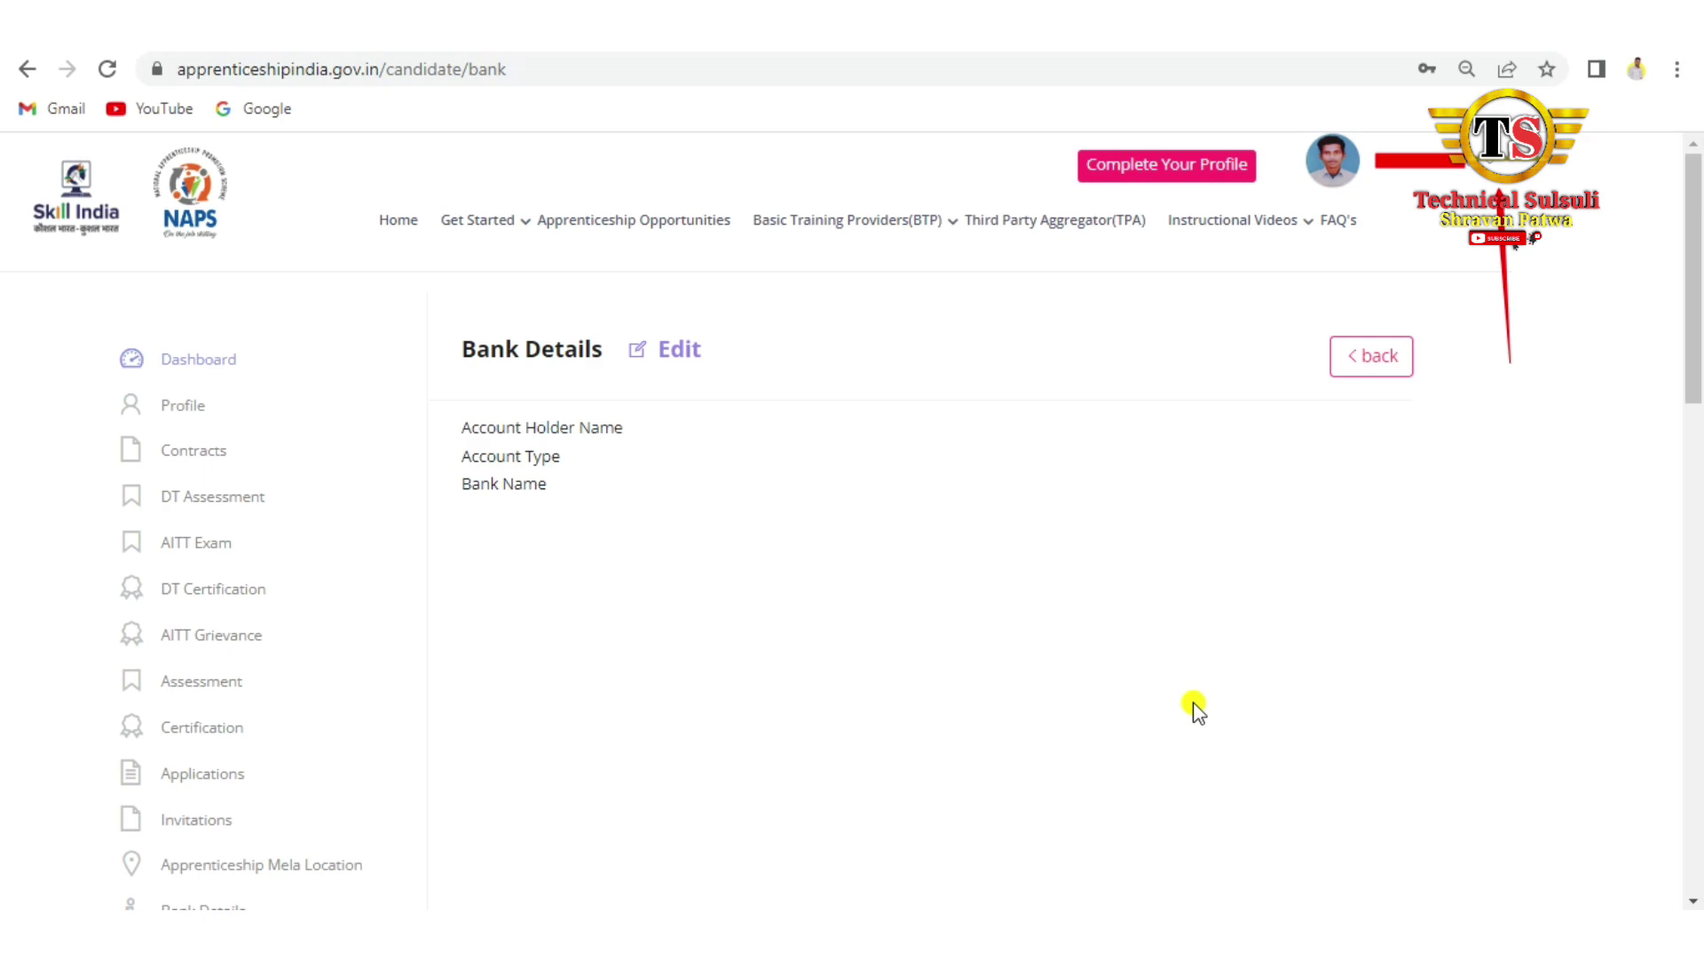
- Choose Dashboard from the username menu at the top right
{"action": "left_click", "coordinate": [1497, 168]}
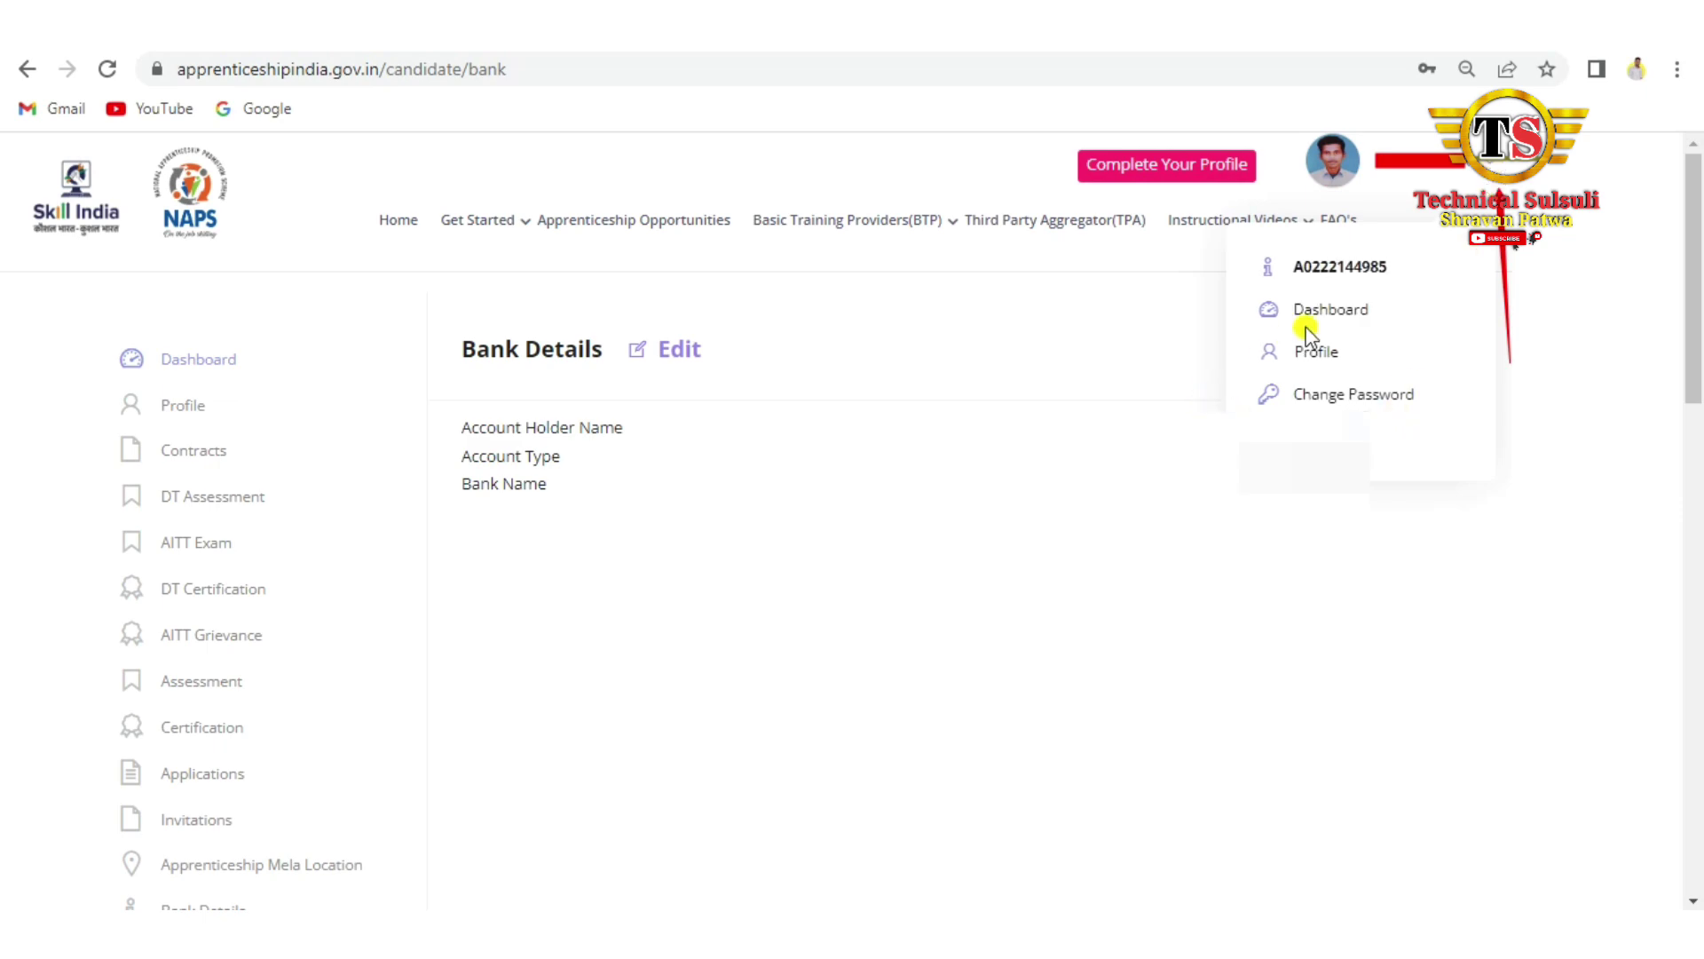
{"action": "left_click", "coordinate": [1368, 315]}
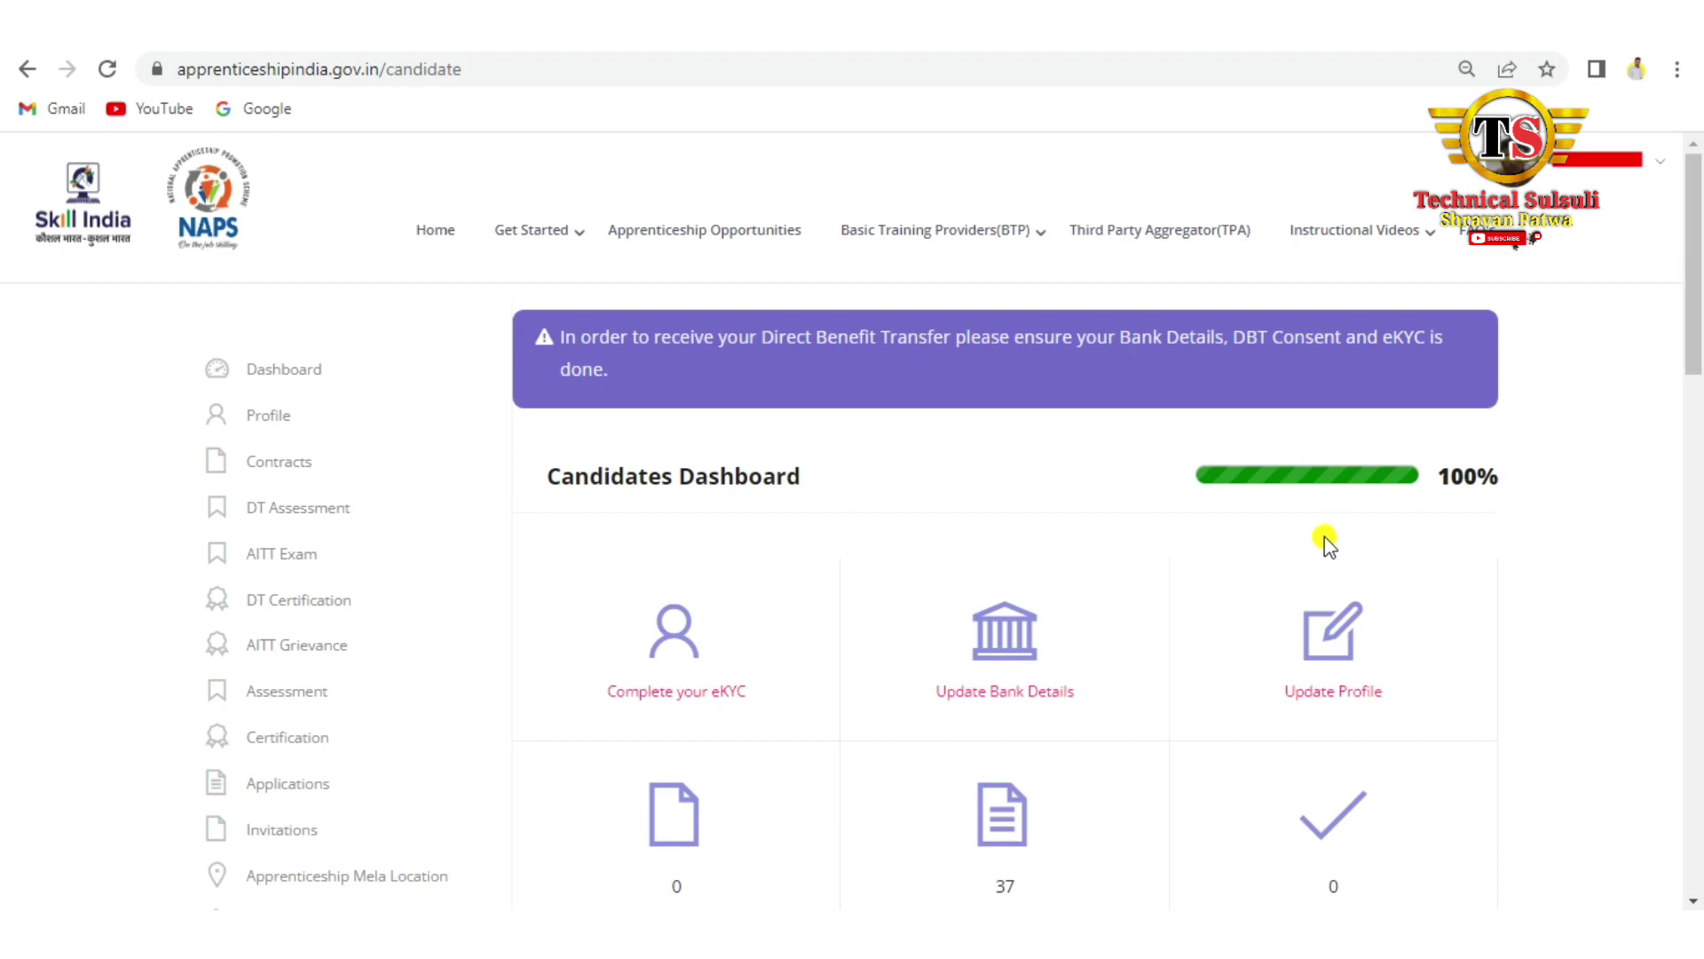
- Scroll through the dashboard to check the Profile Completion table shows every item completed
{"action": "scroll", "coordinate": [1464, 494], "scroll_direction": "down", "scroll_amount": 3}
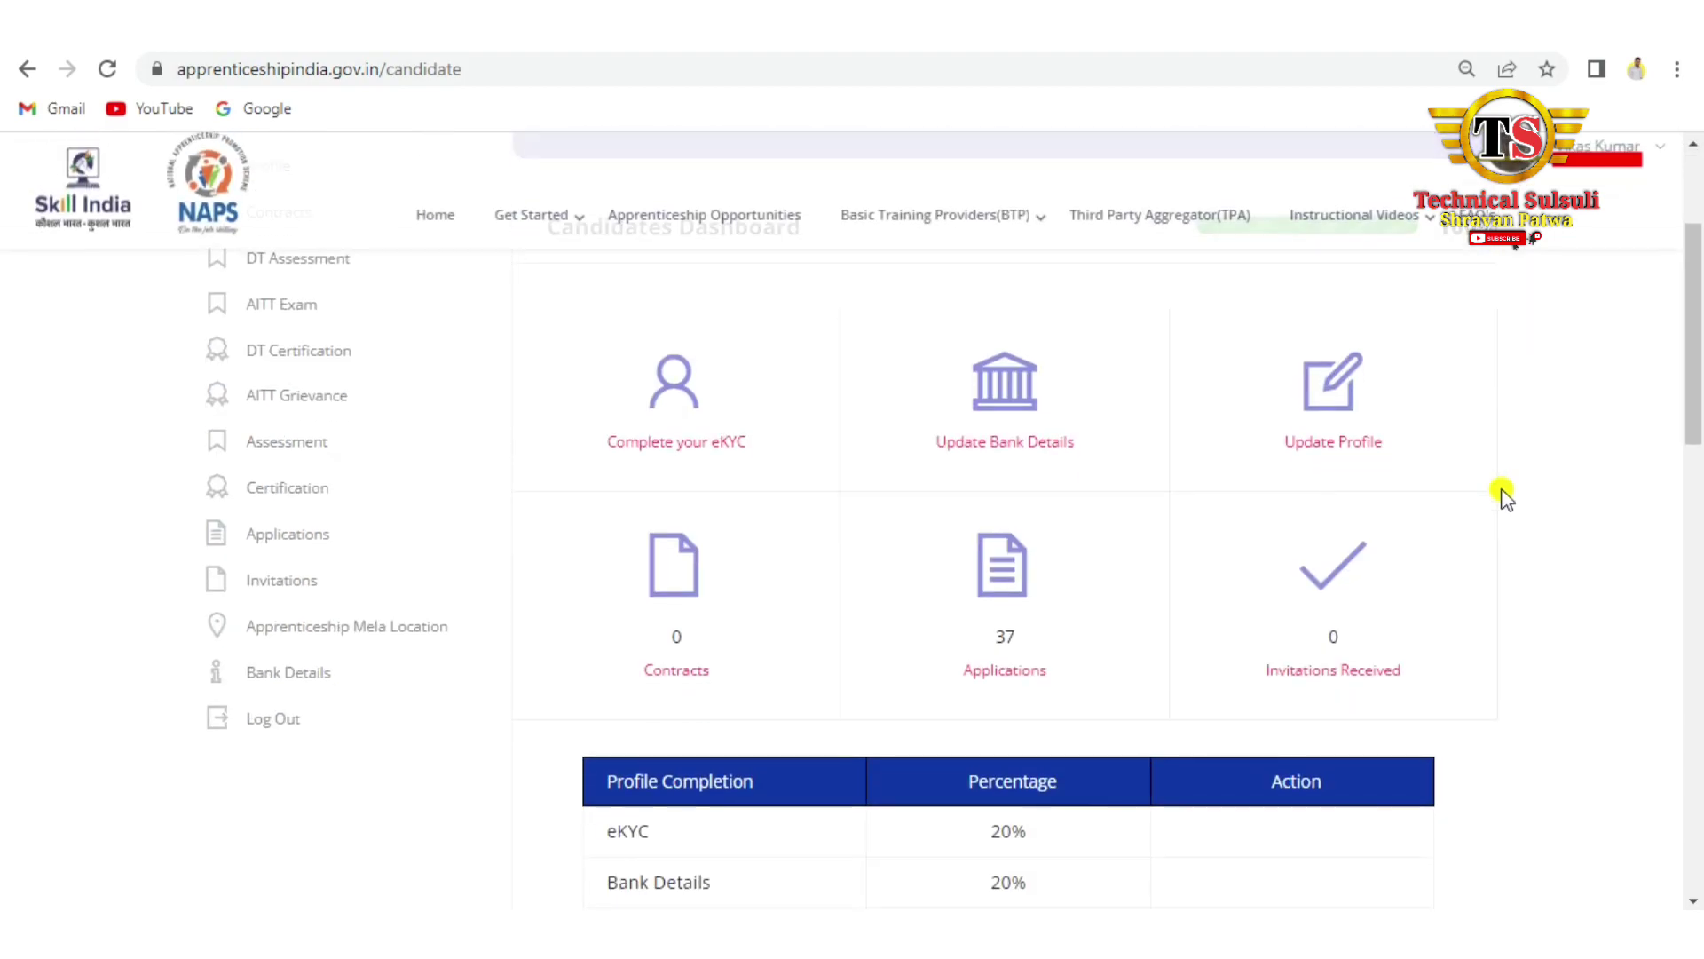
{"action": "scroll", "coordinate": [1506, 499], "scroll_direction": "down", "scroll_amount": 5}
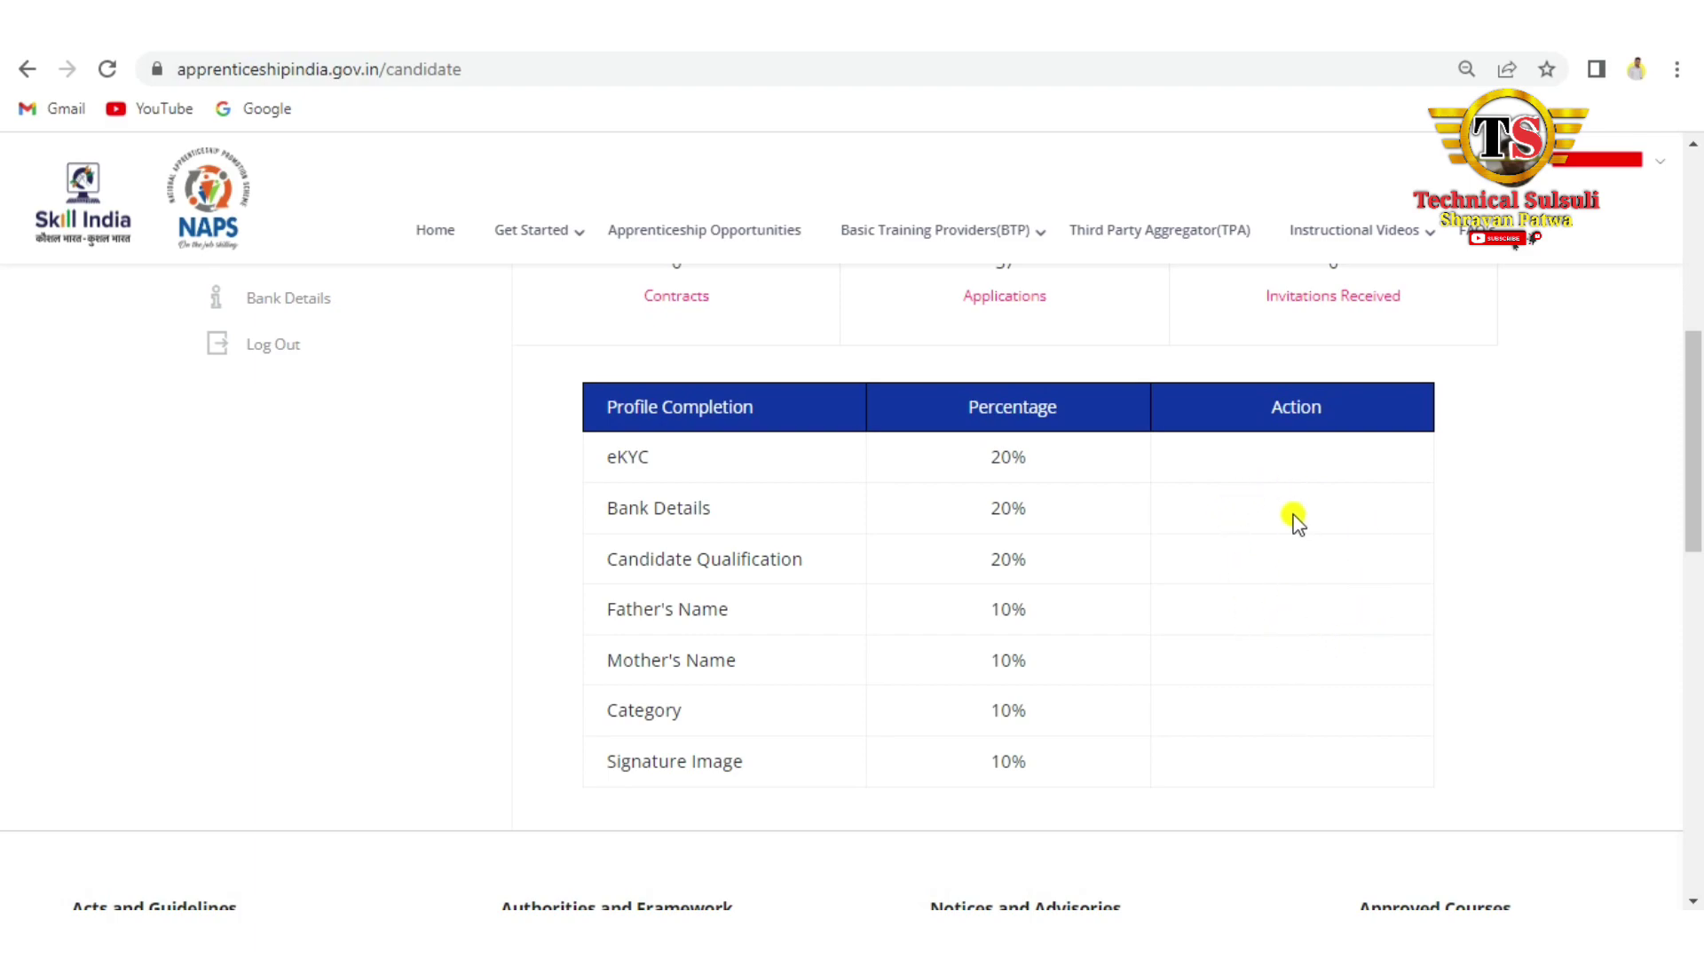
{"action": "scroll", "coordinate": [1294, 519], "scroll_direction": "up", "scroll_amount": 4}
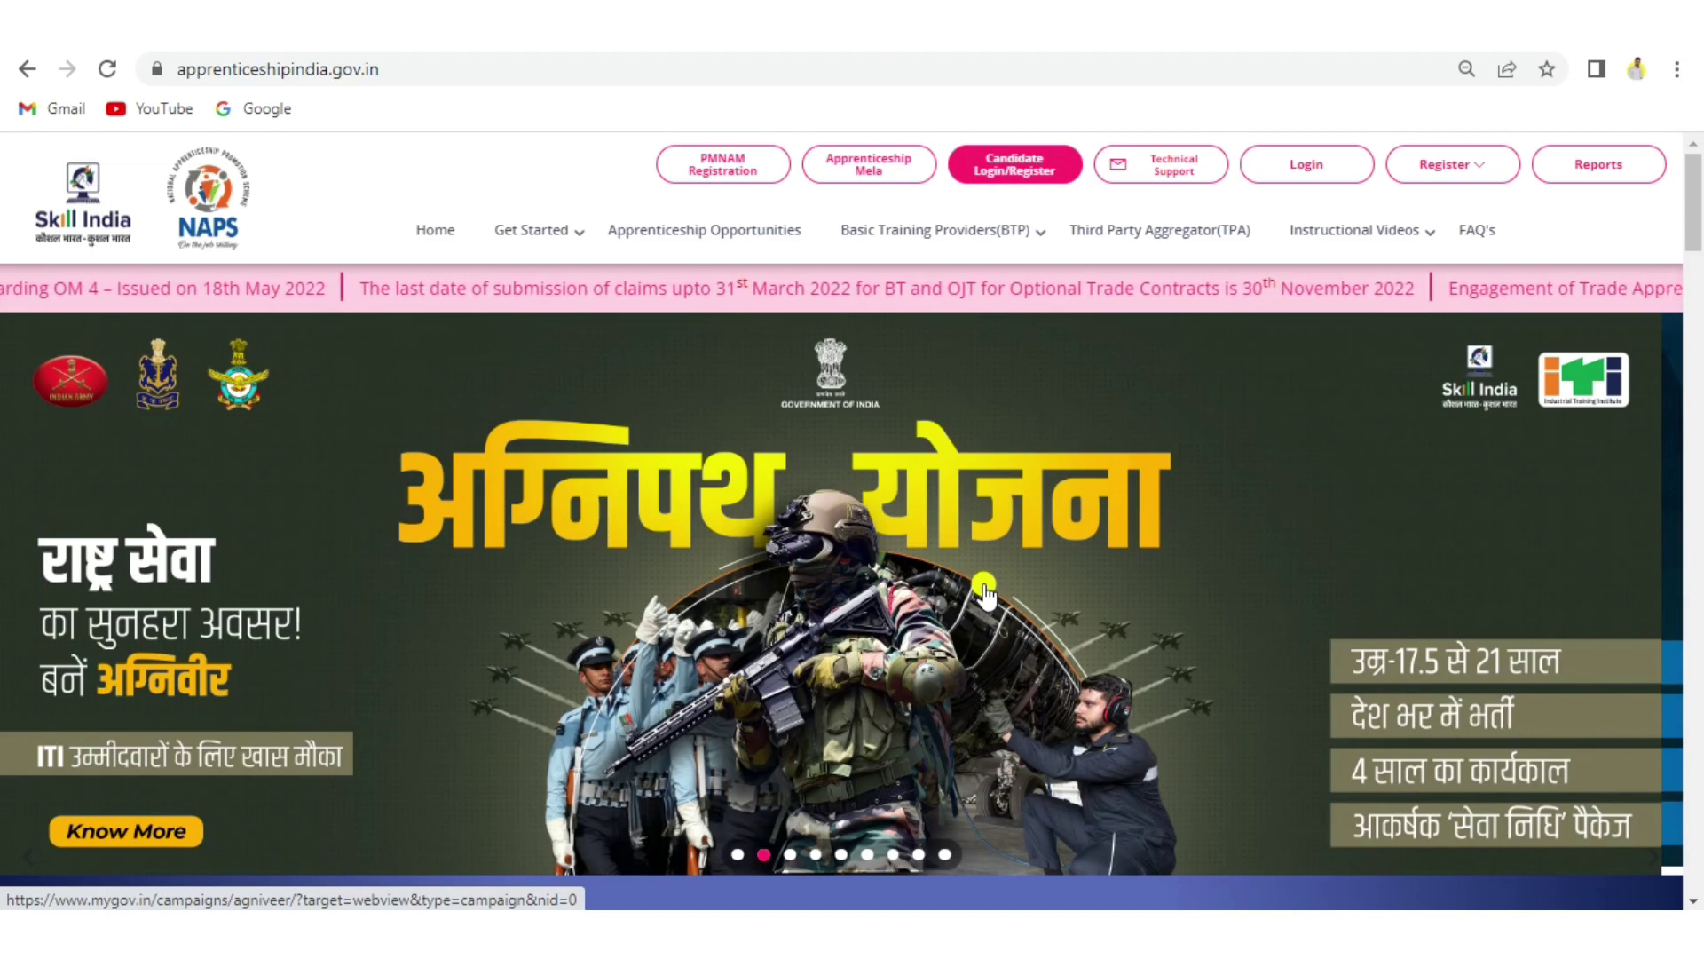
{"action": "scroll", "coordinate": [985, 593], "scroll_direction": "down", "scroll_amount": 3}
{"action": "scroll", "coordinate": [985, 593], "scroll_direction": "up", "scroll_amount": 3}
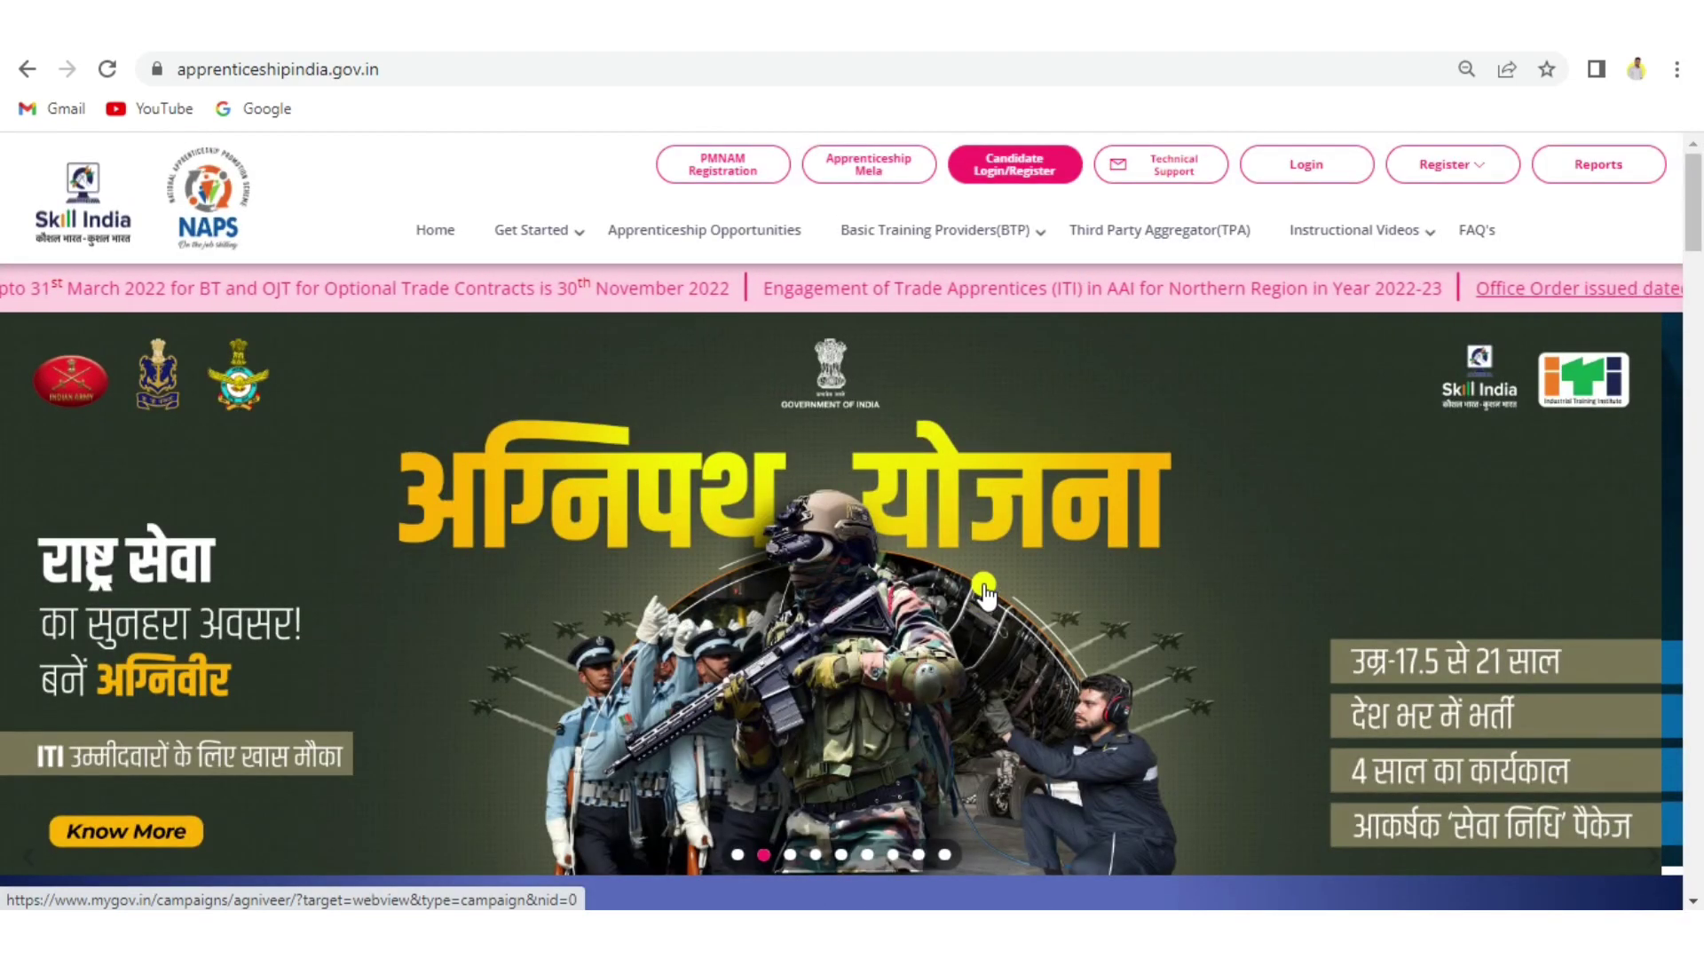